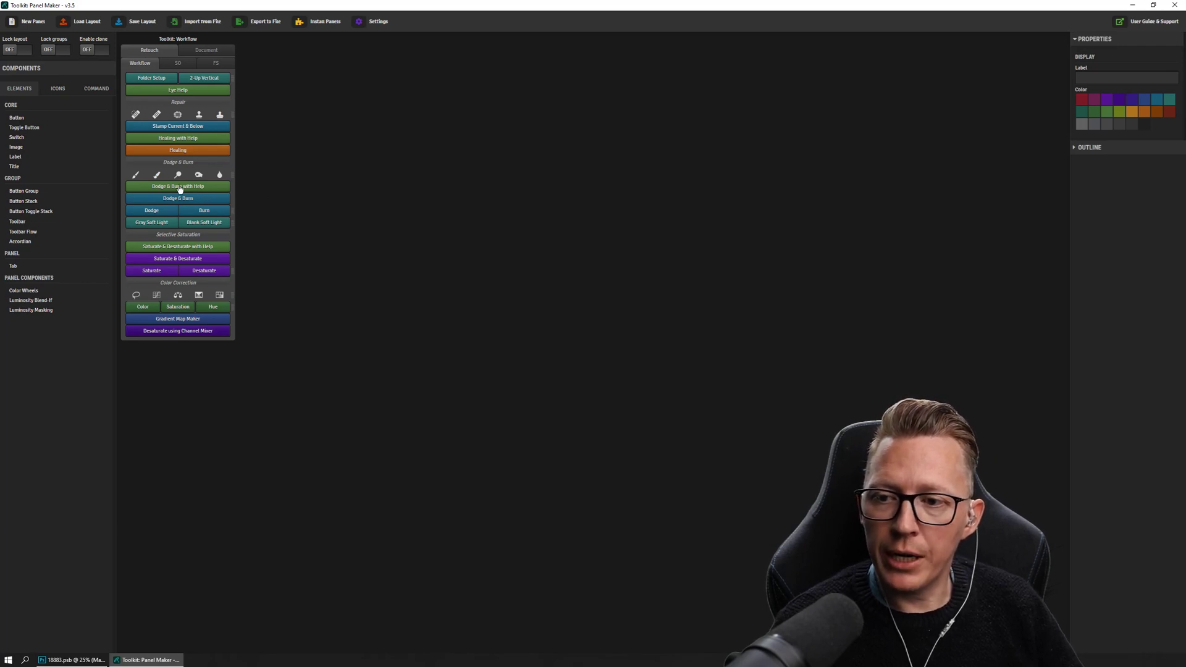
Recolor the orange Healing button olive green and change its label to Hello
mouse_move(195, 154)
left_mouse_down()
mouse_move(195, 140)
mouse_move(205, 158)
mouse_move(221, 134)
mouse_move(220, 152)
mouse_move(219, 126)
mouse_move(219, 151)
mouse_move(218, 141)
left_mouse_up()
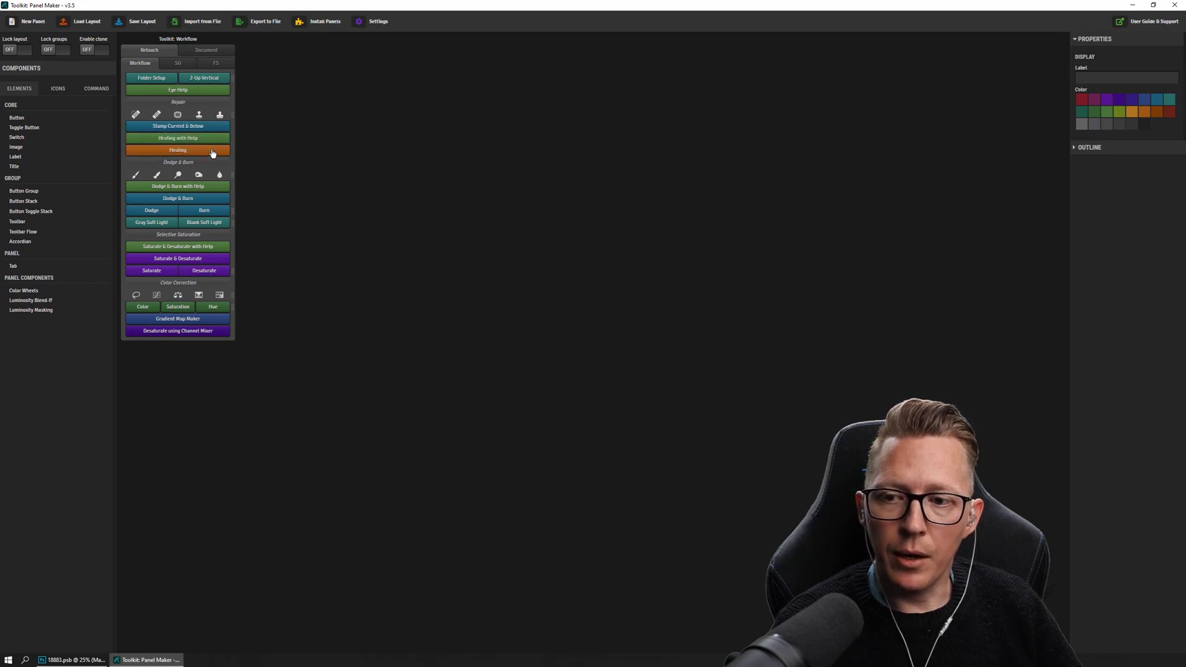
left_click(212, 153)
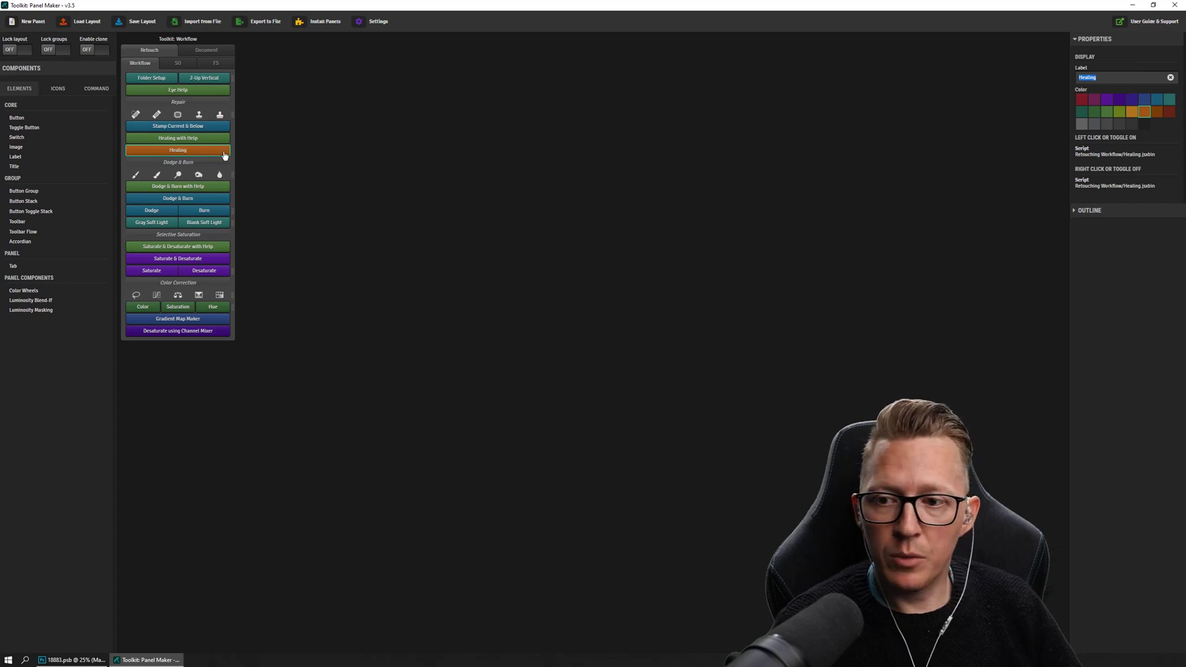
left_click(1121, 110)
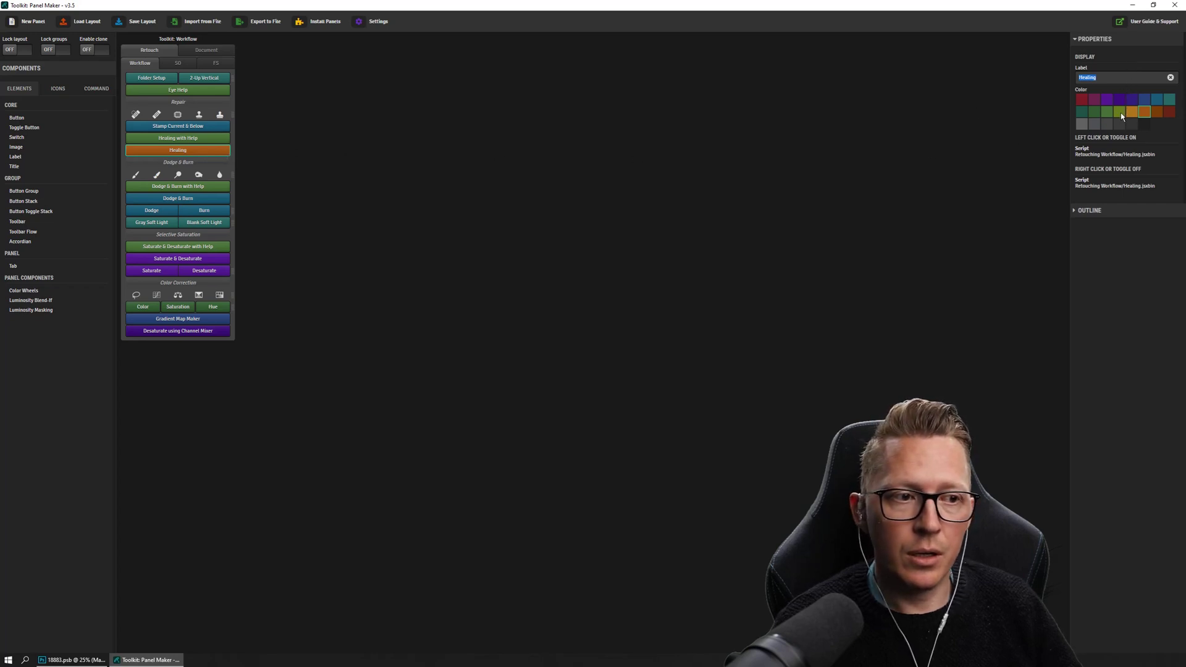
left_click(1117, 75)
left_click_drag(1129, 76, 1040, 81)
type("Hello")
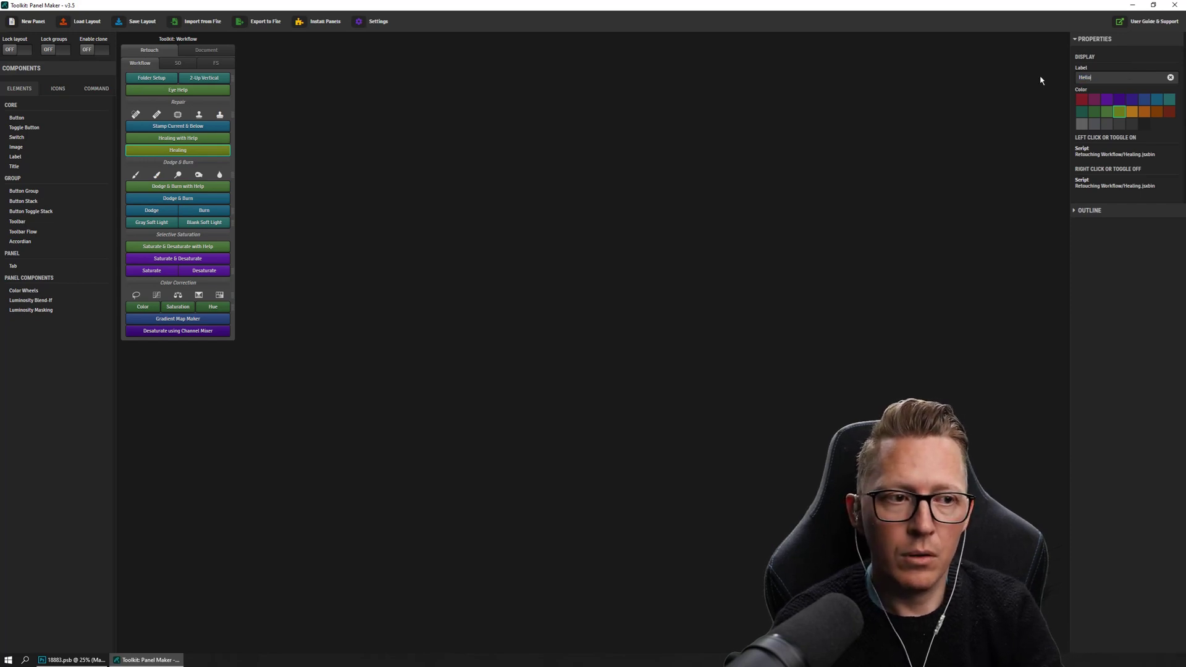
key("Return")
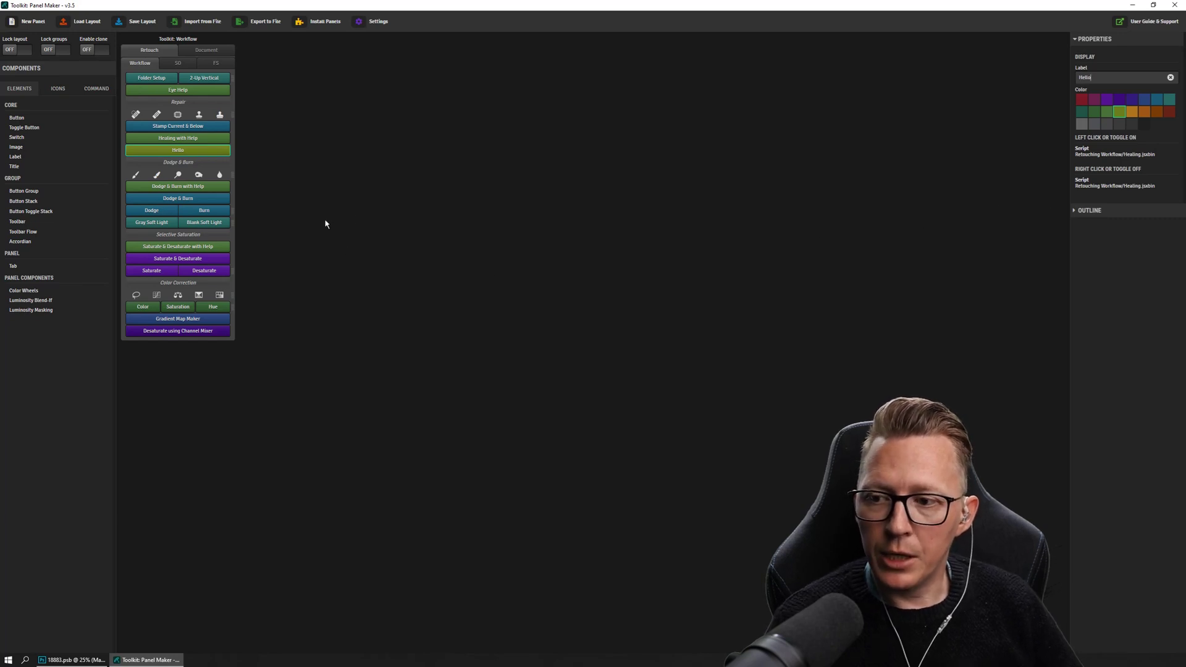
left_click(356, 219)
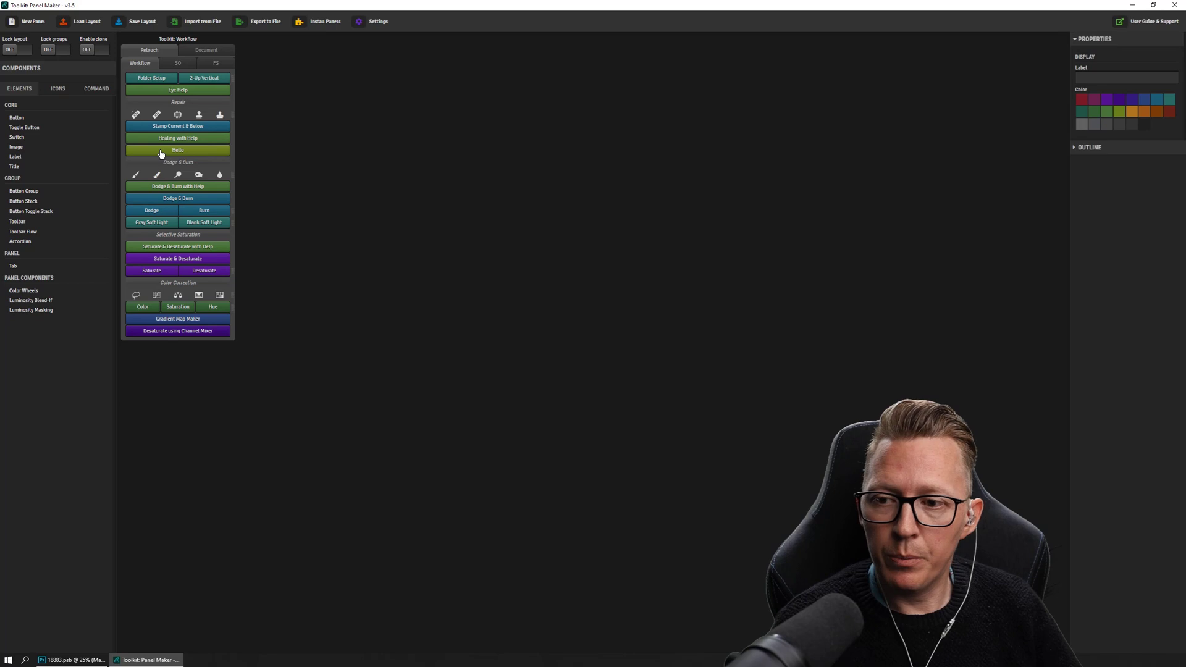
Remove the Hello, Healing with Help, Stamp Current & Below, Dodge & Burn with Help, Dodge & Burn and Gray Soft Light buttons from the Workflow panel
left_click_drag(161, 154, 377, 144)
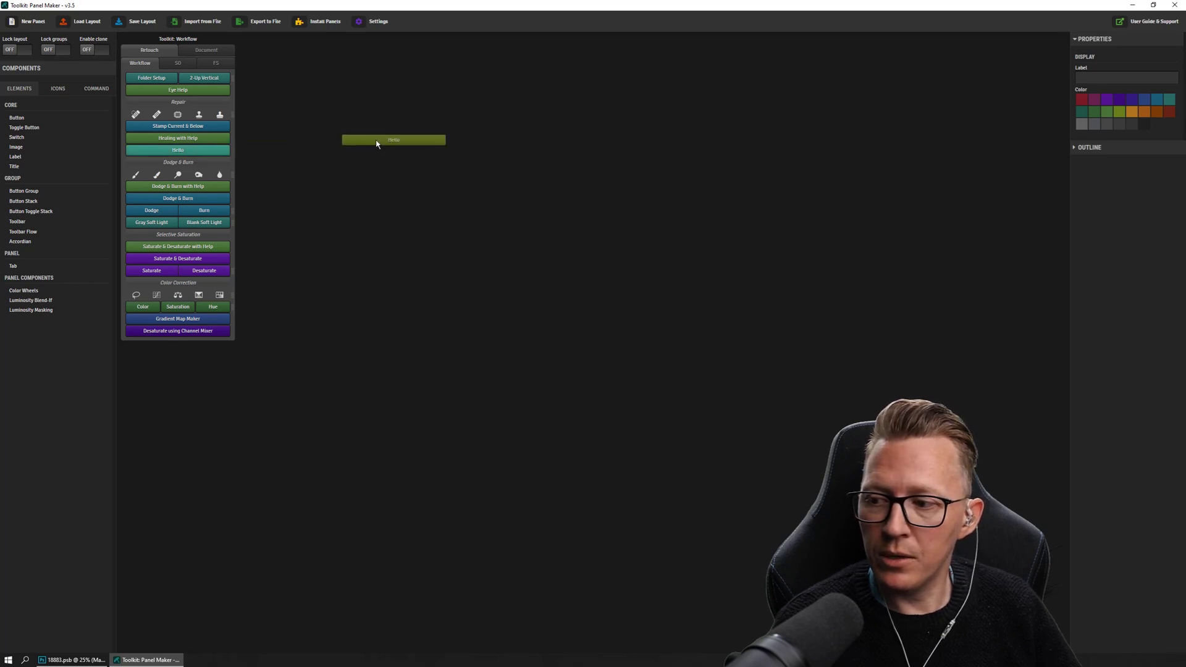
left_click_drag(377, 143, 377, 144)
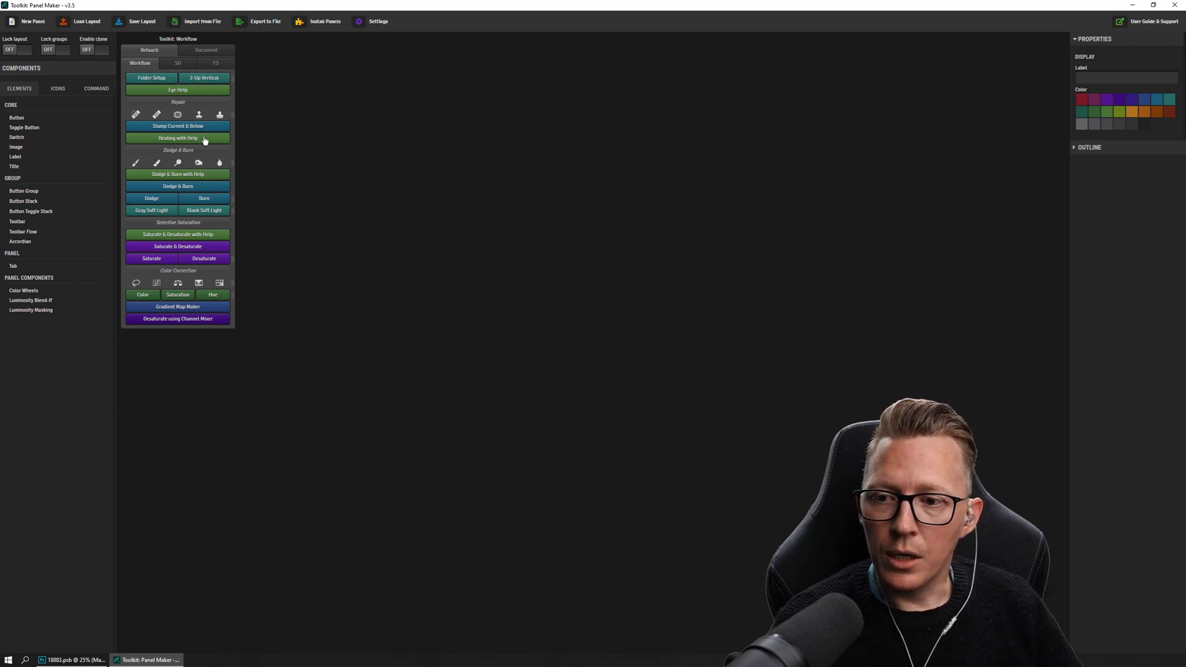
left_click_drag(203, 138, 312, 132)
left_click_drag(193, 127, 371, 132)
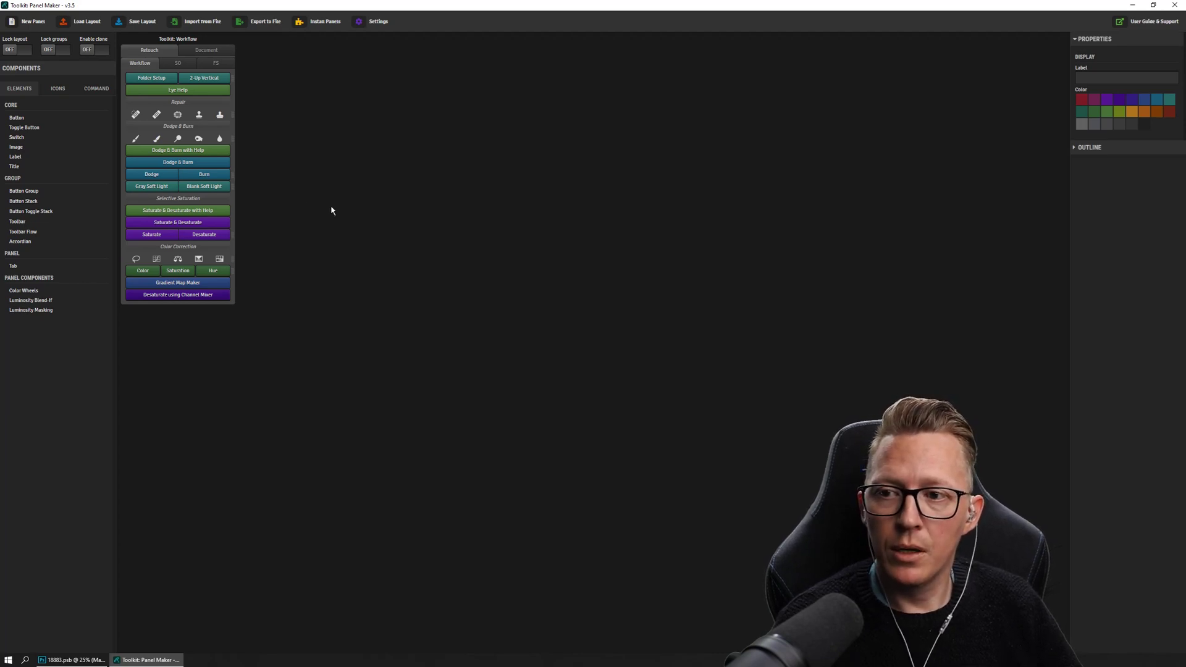
left_click(169, 159)
left_click(167, 150)
left_click(175, 162)
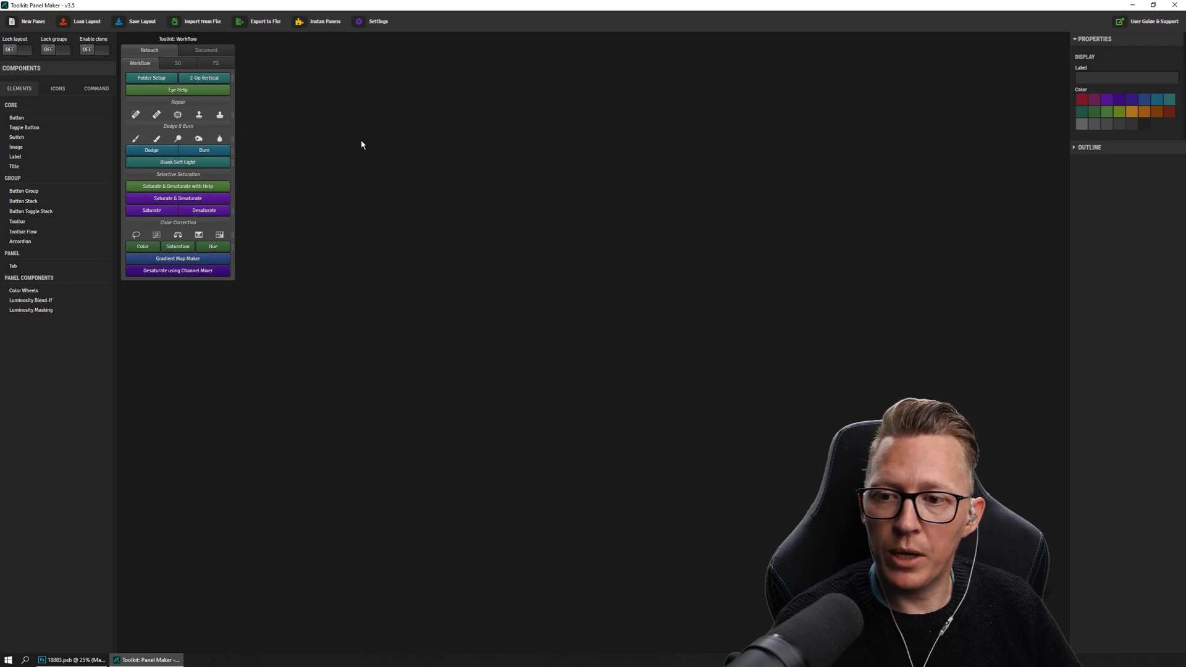
Reload the saved layout and delete the Toolkit: Workflow panel from it using the outline
left_click(88, 23)
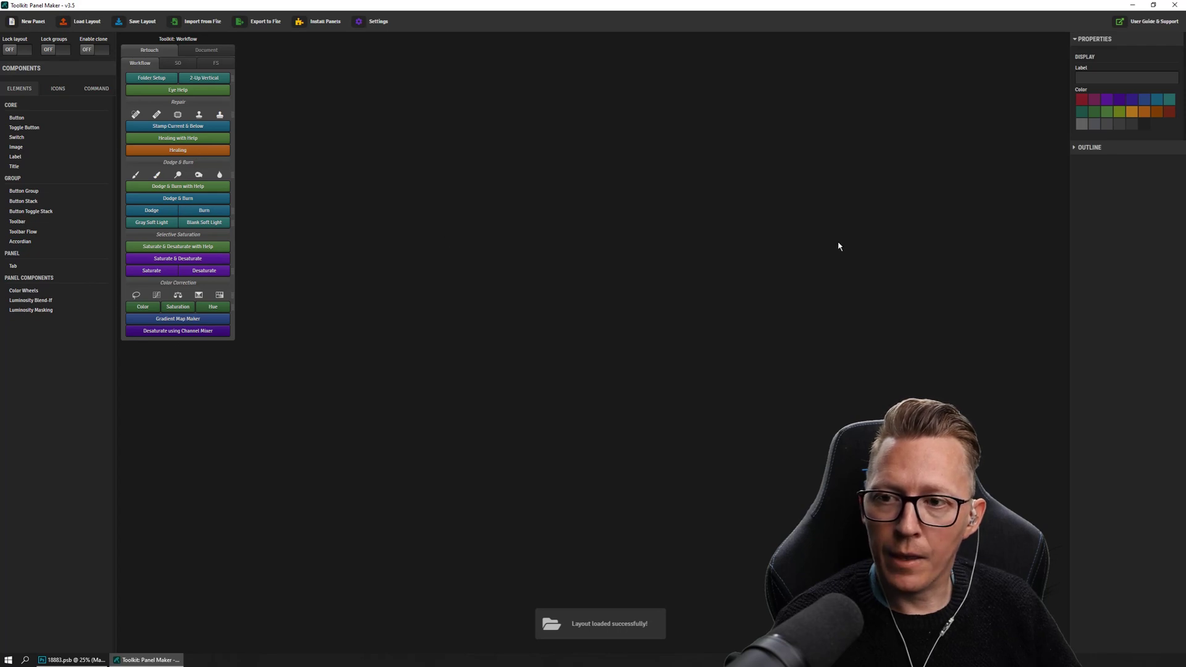
left_click(1075, 148)
left_click(1167, 196)
left_click(1075, 148)
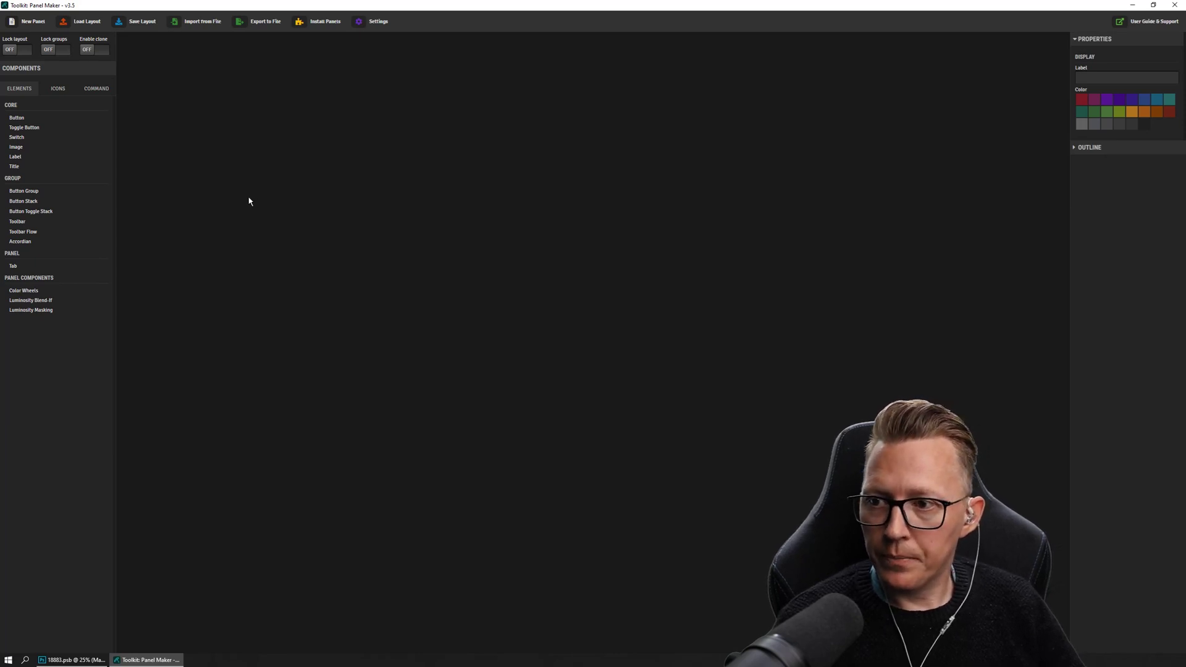
Create a new empty panel and place it near the upper-left area of the canvas
left_click(28, 23)
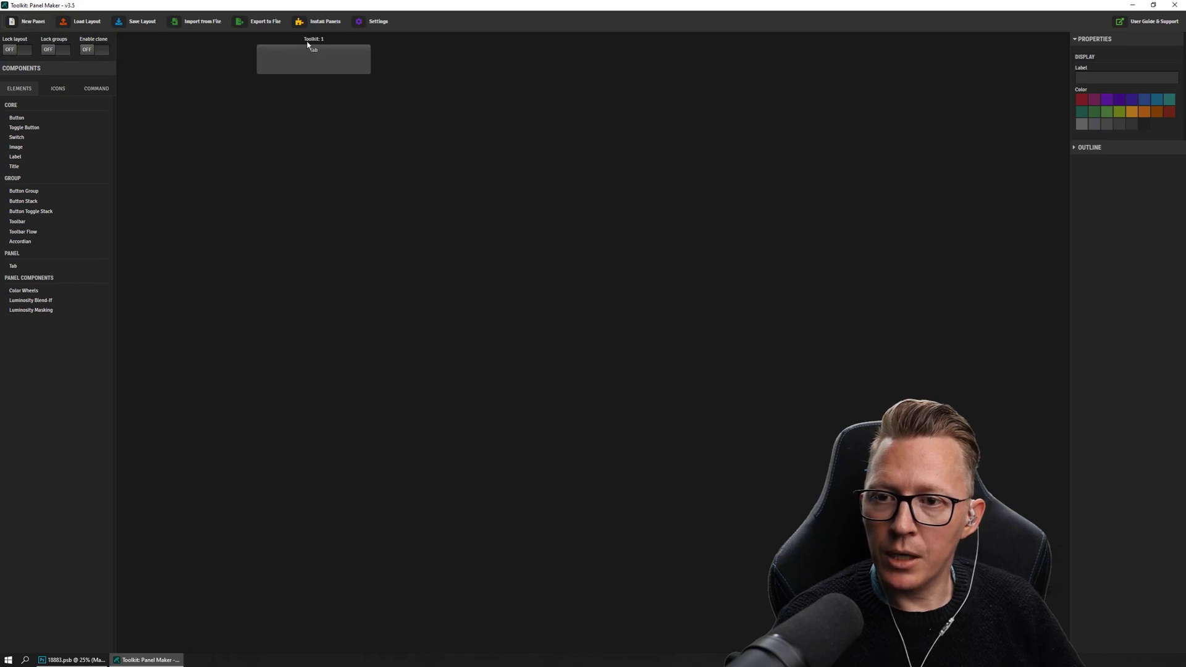
left_click_drag(313, 42, 194, 58)
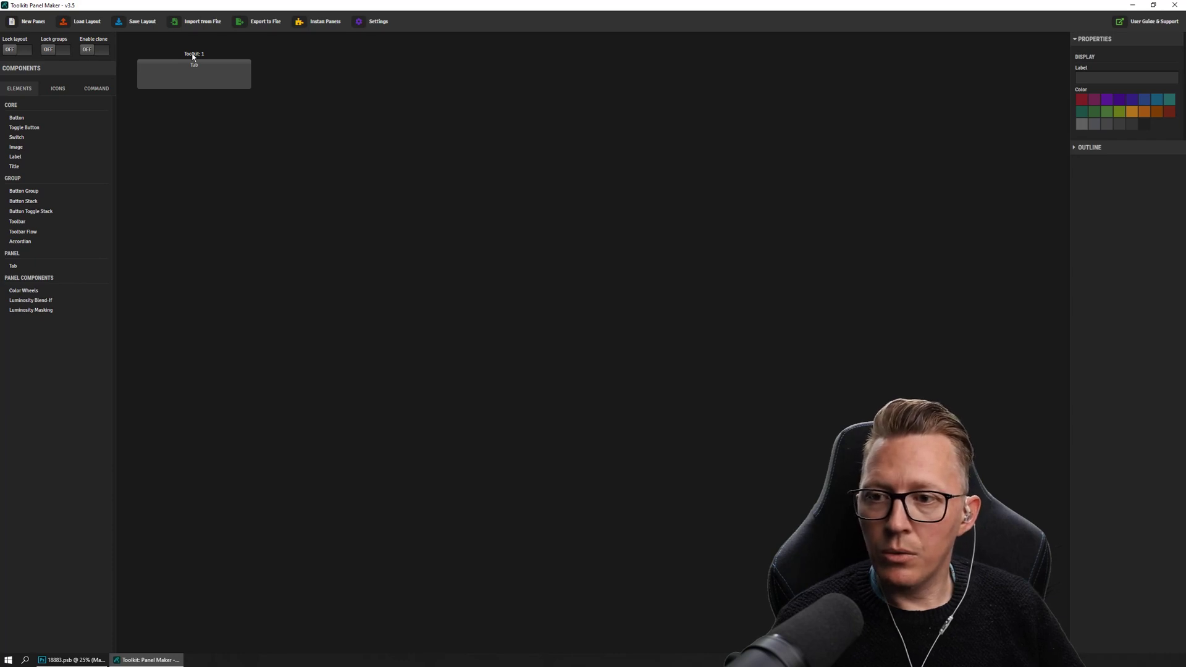
left_click_drag(192, 53, 188, 87)
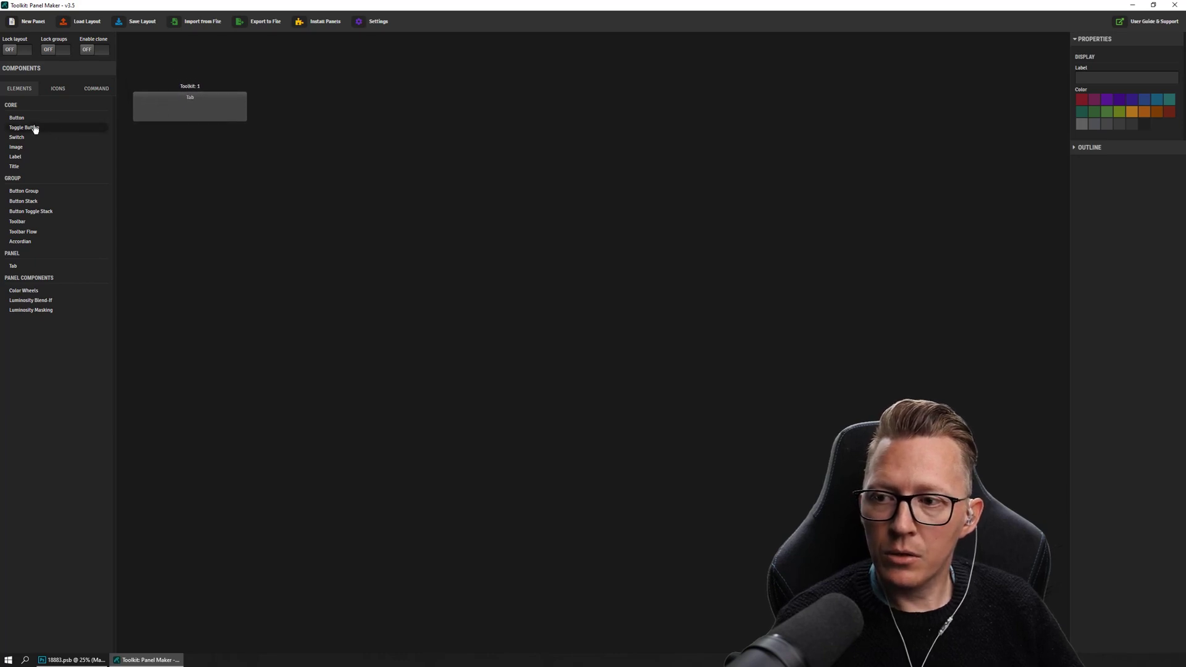
Add two stacked buttons to the Toolkit: 1 panel and clear the label of its tab
left_click_drag(23, 121, 176, 116)
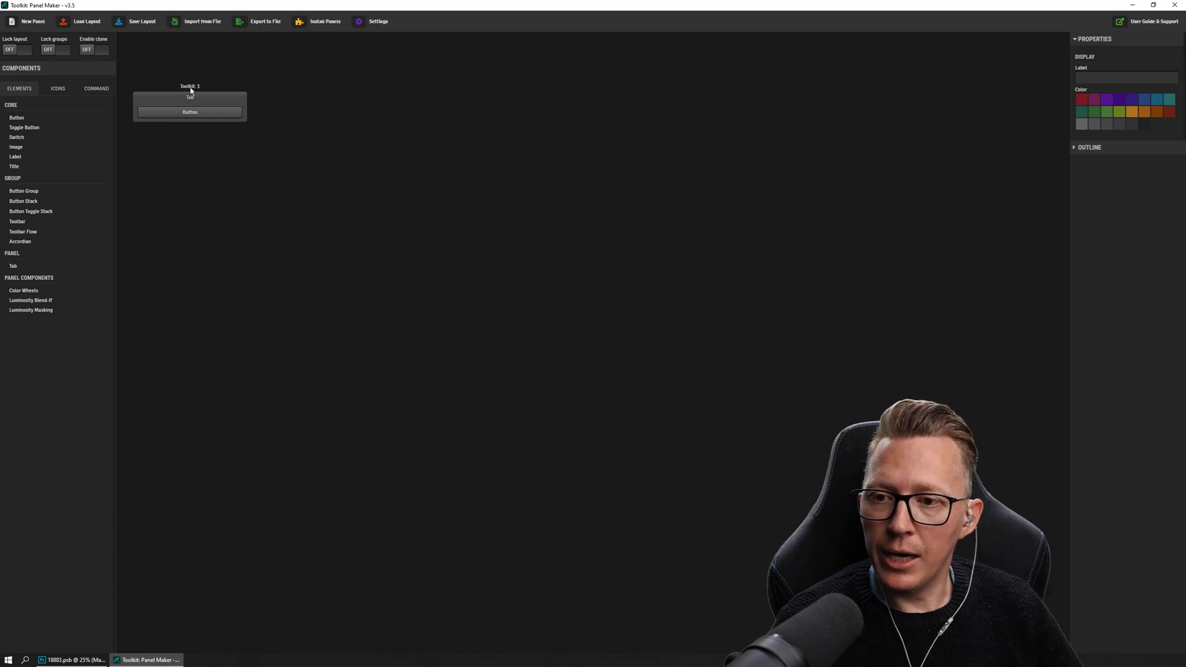
left_click_drag(188, 87, 974, 67)
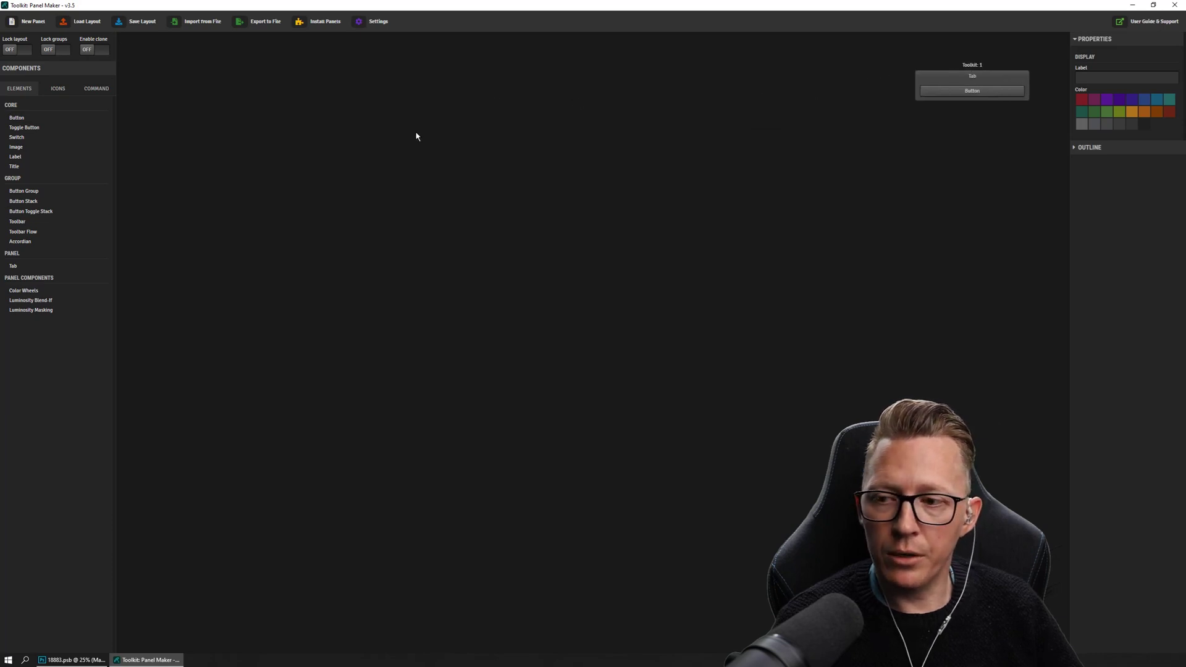
left_click_drag(54, 120, 185, 71)
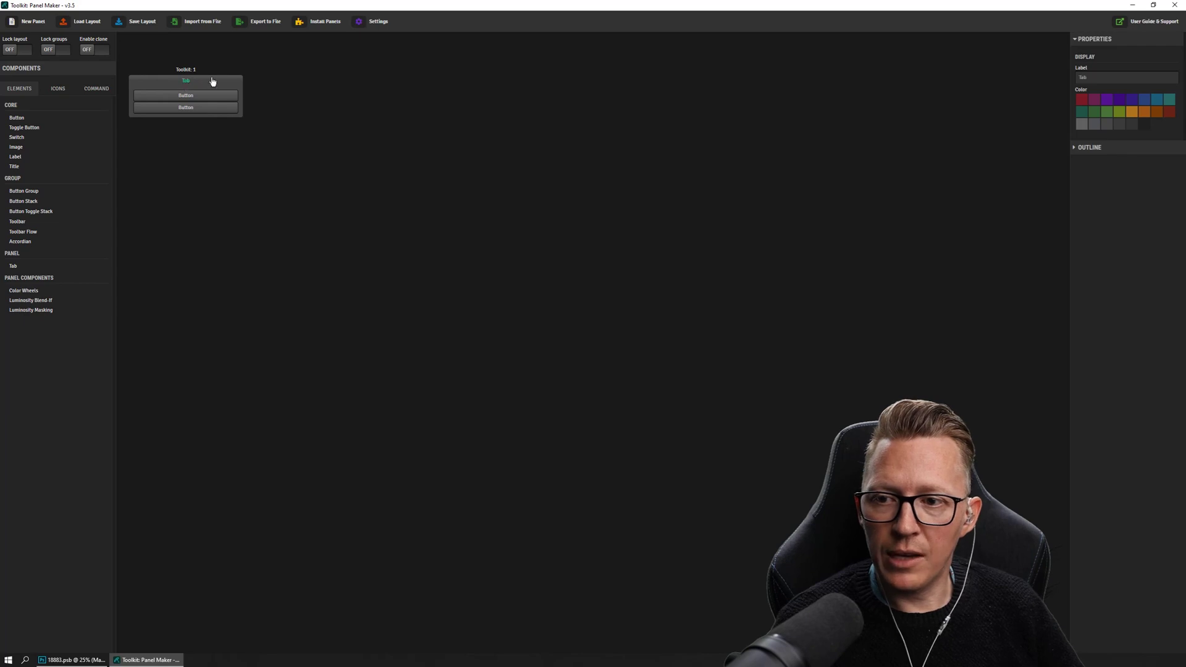
left_click(1109, 81)
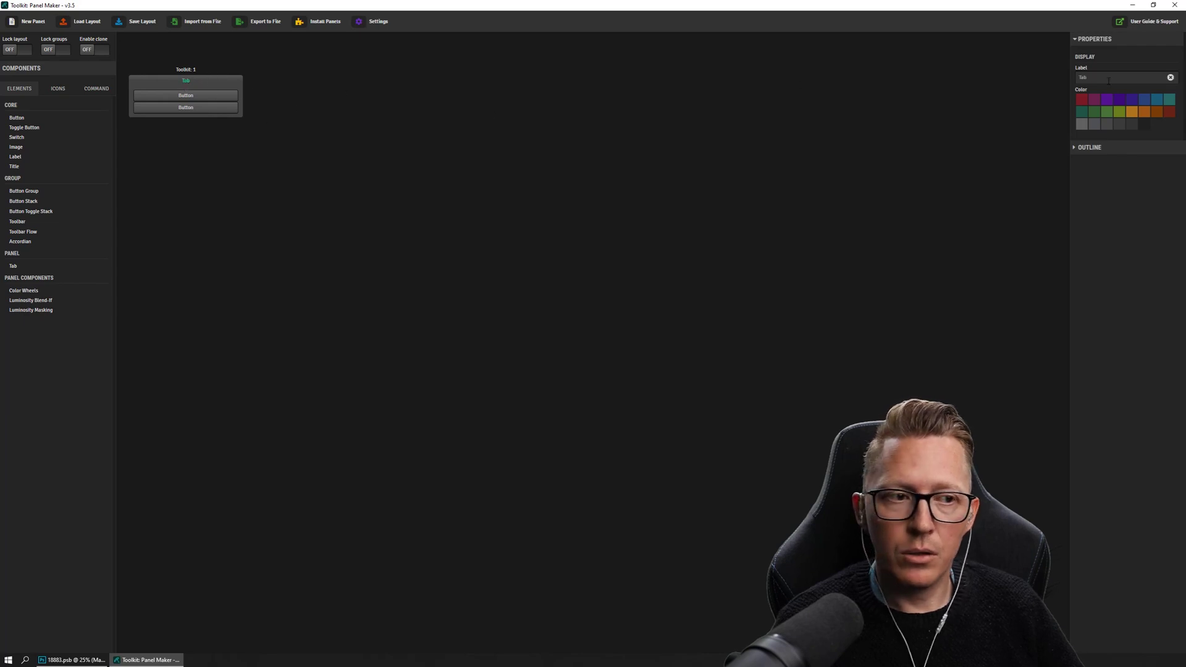
left_click(1171, 77)
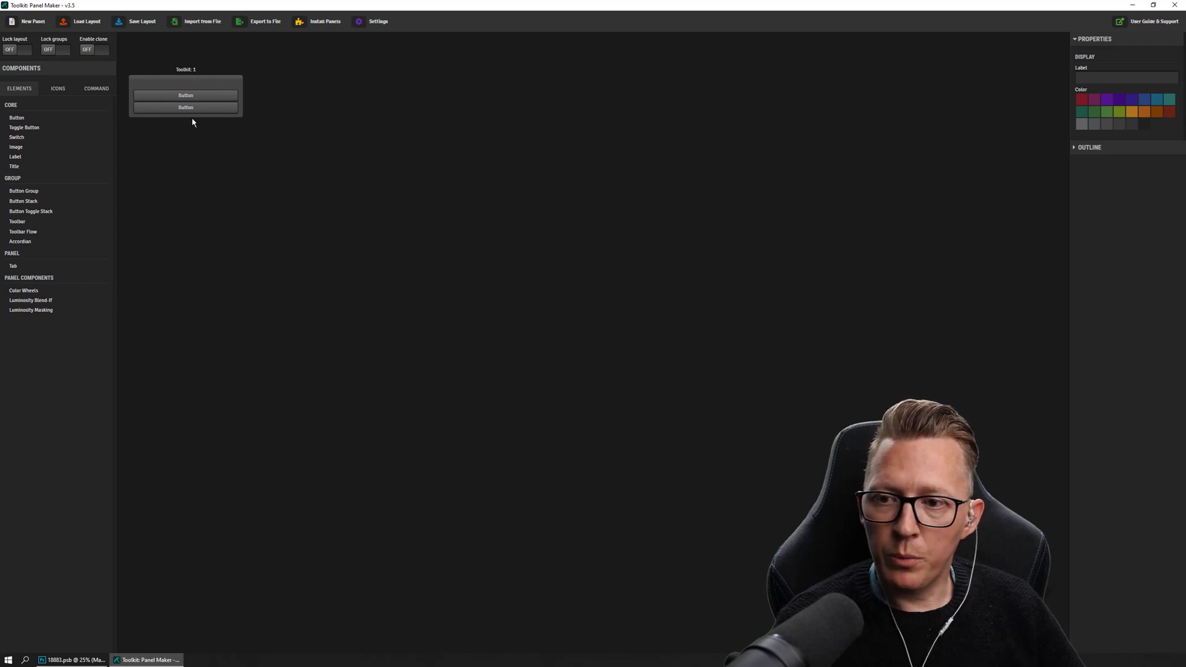
Color the panel's upper button yellow-orange and the lower one dark red, and save the layout
left_click(216, 98)
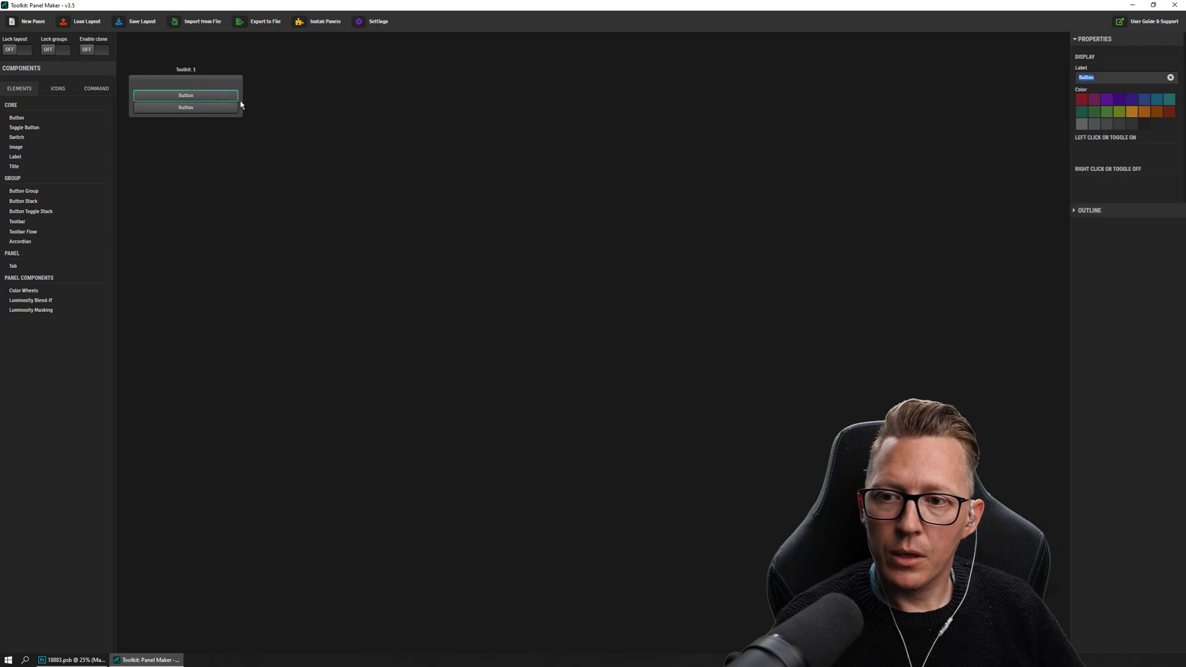
left_click(1128, 114)
left_click(212, 109)
left_click(1082, 102)
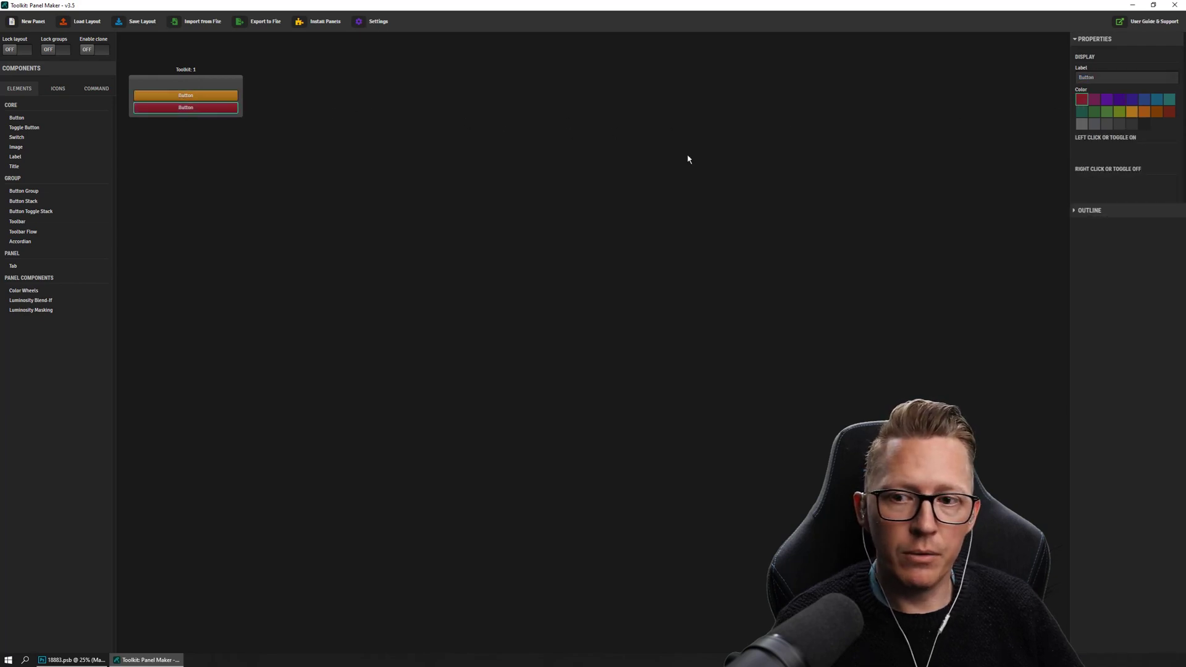
left_click(205, 159)
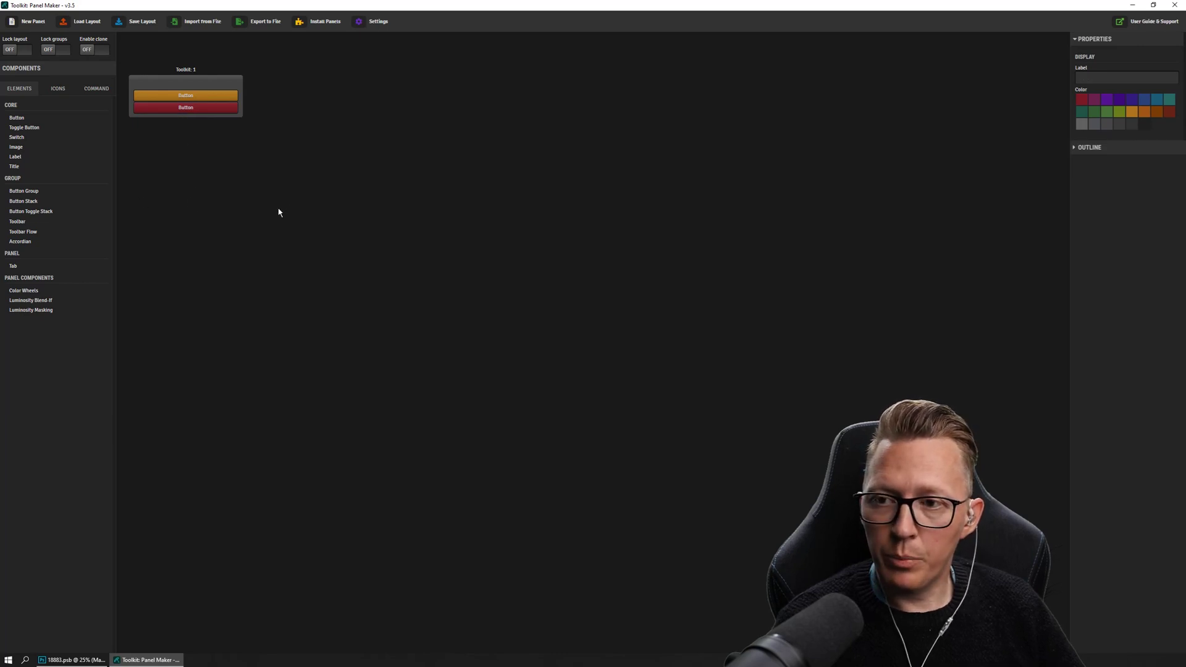
left_click(141, 23)
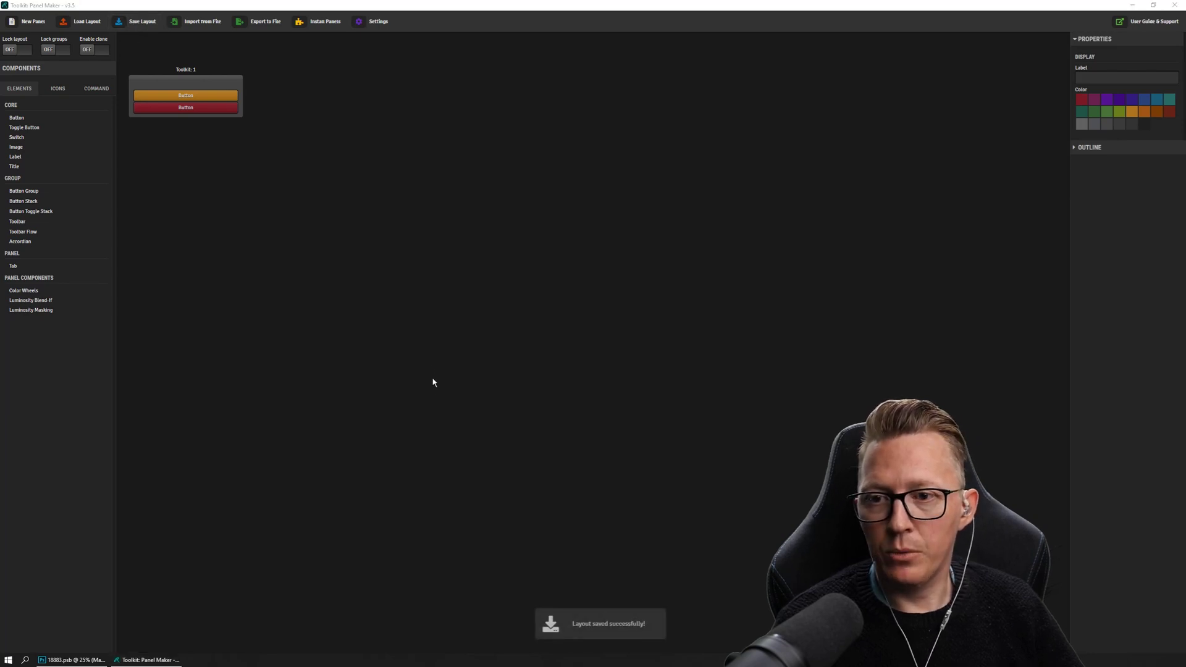
Switch to Photoshop and open the Toolkit: 1 extension panel
key("alt+Tab")
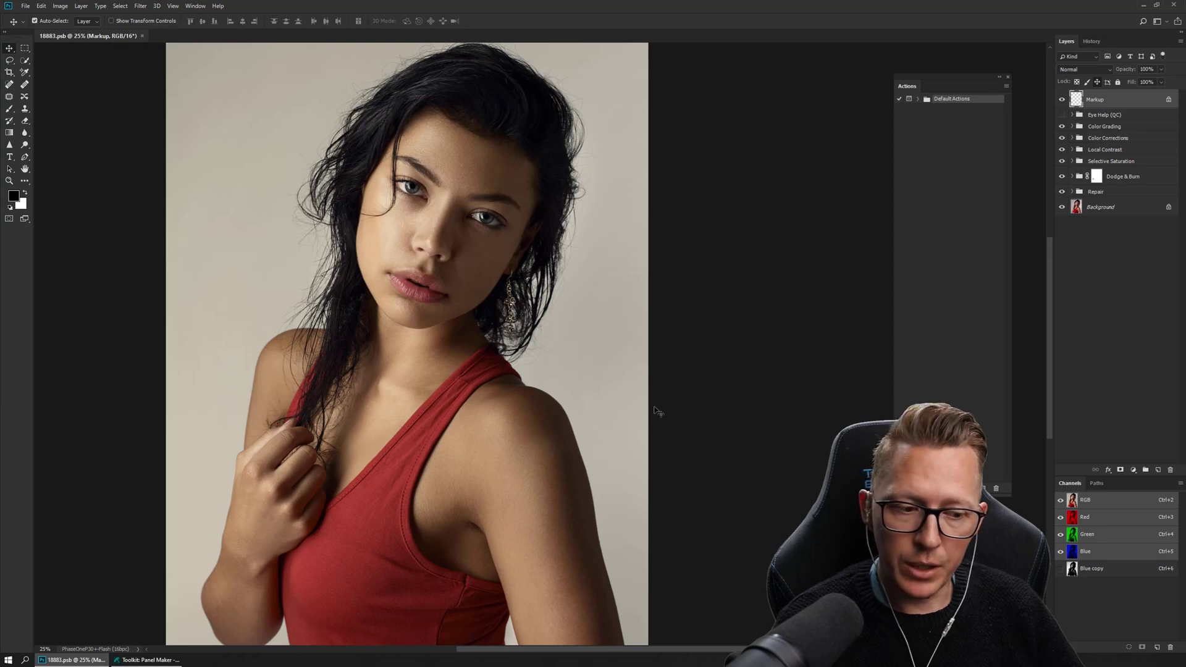
left_click(195, 6)
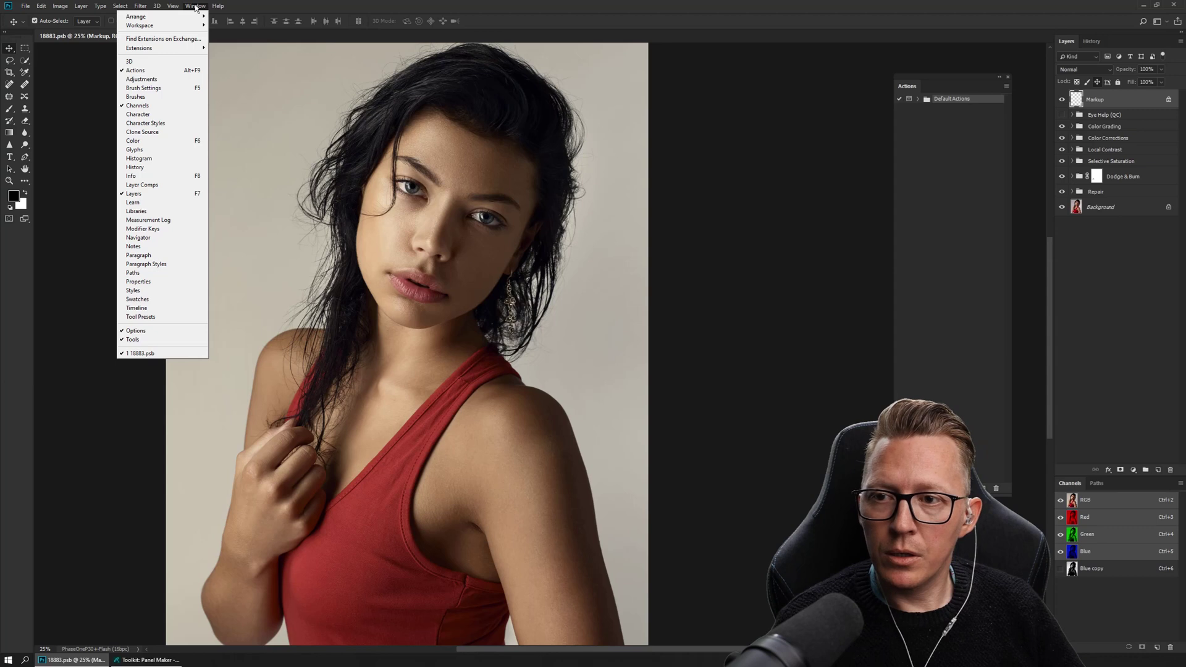
mouse_move(183, 50)
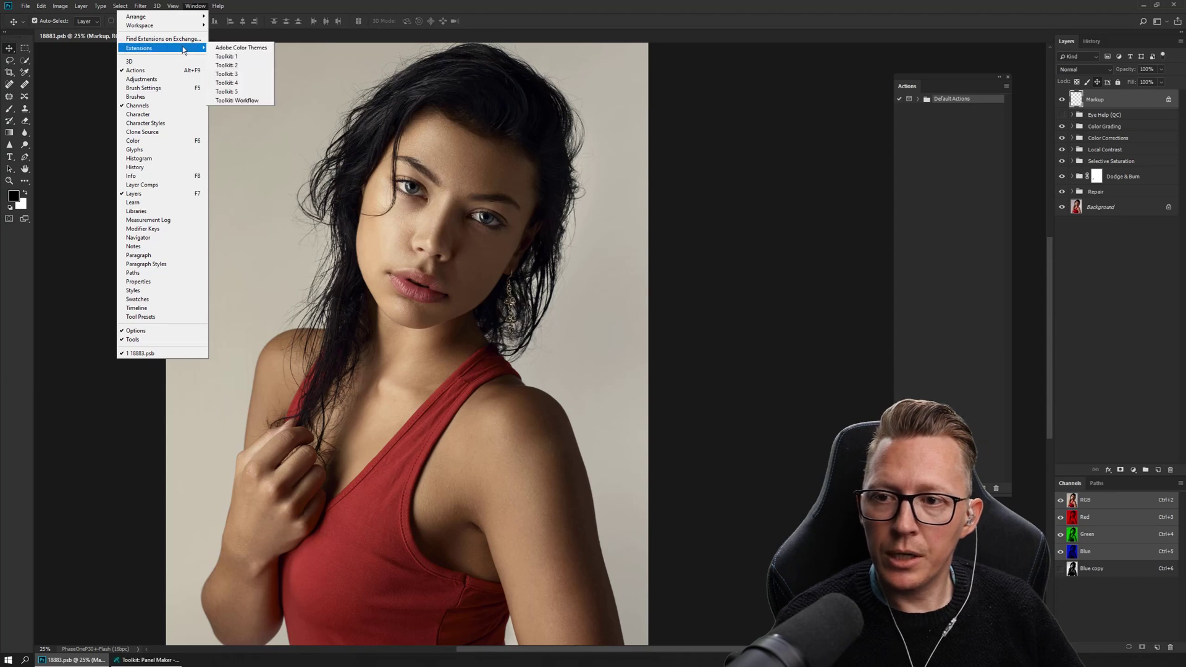
left_click(254, 56)
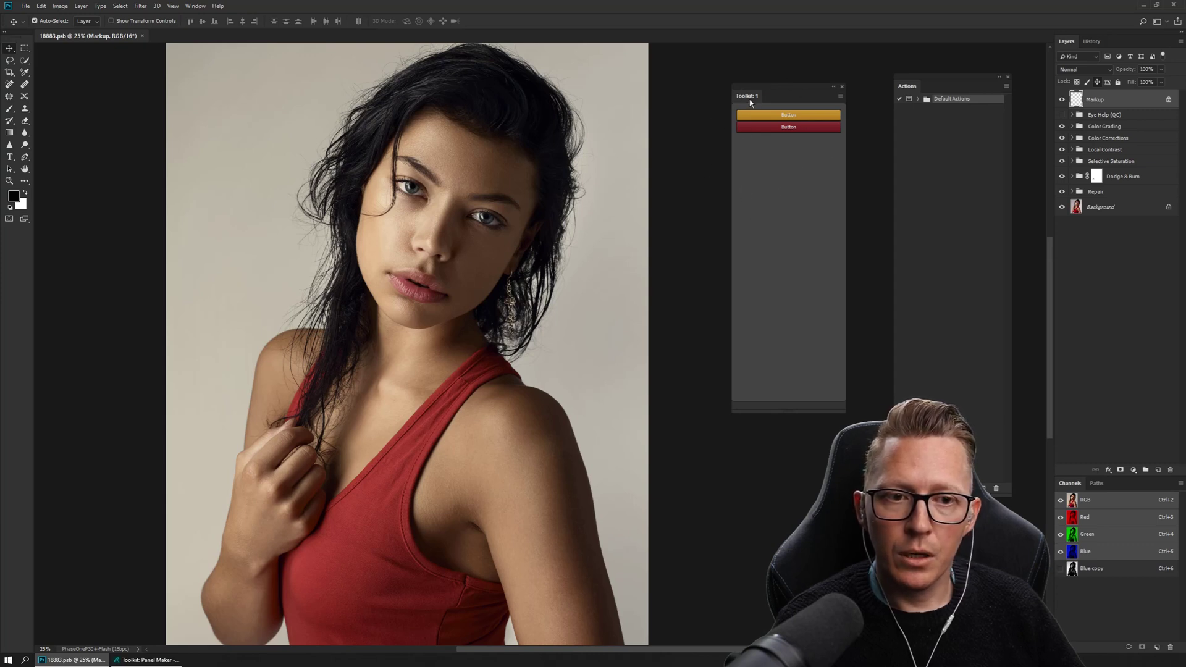
Dock the Toolkit: 1 panel beside the tools, collapse it to an icon and toggle it open and closed
left_click_drag(750, 102, 34, 168)
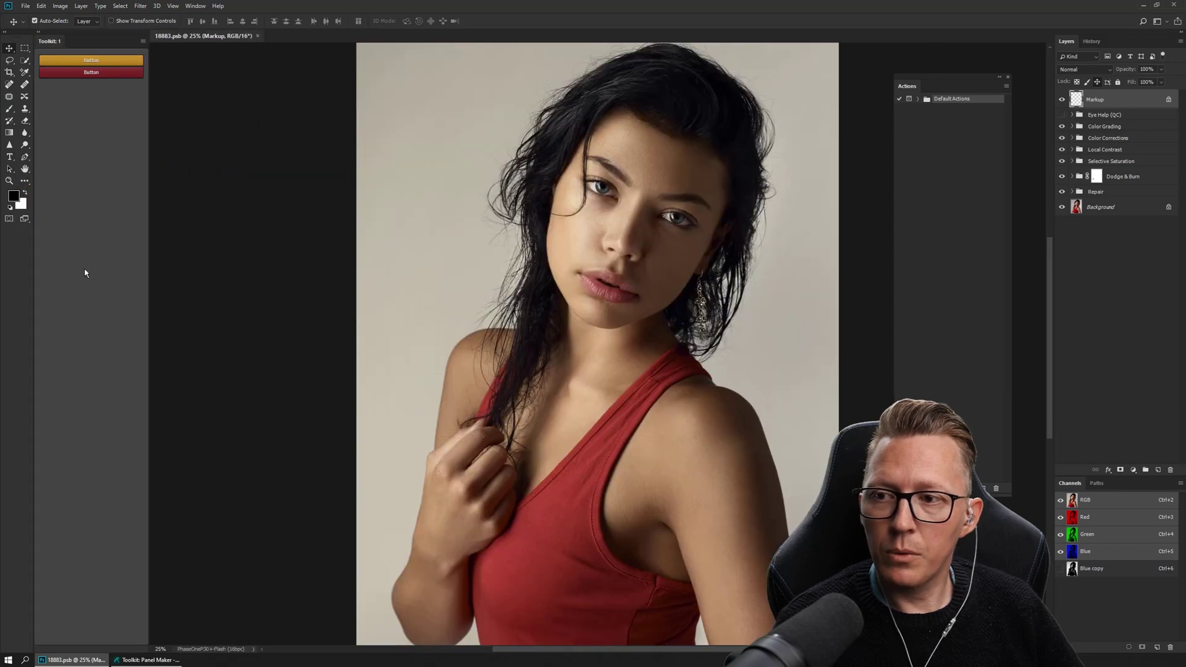
double_click(38, 40)
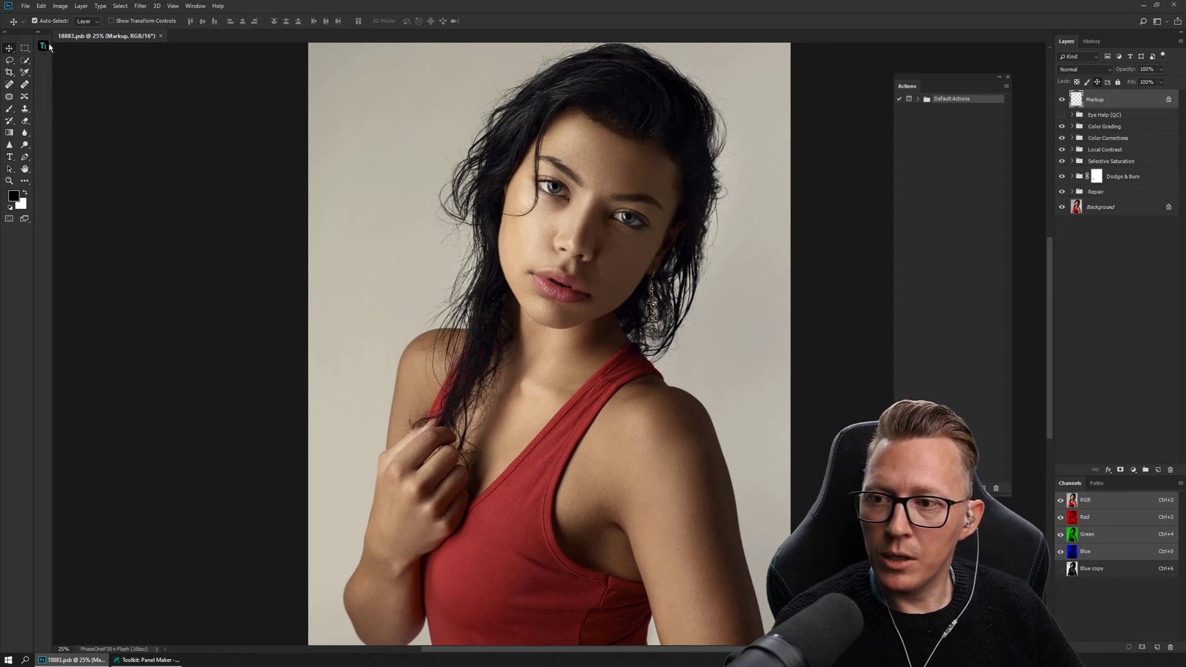
left_click(42, 47)
left_click(42, 47)
left_click(42, 47)
left_click(42, 47)
left_click(42, 47)
left_click(42, 47)
left_click(42, 47)
left_click(42, 47)
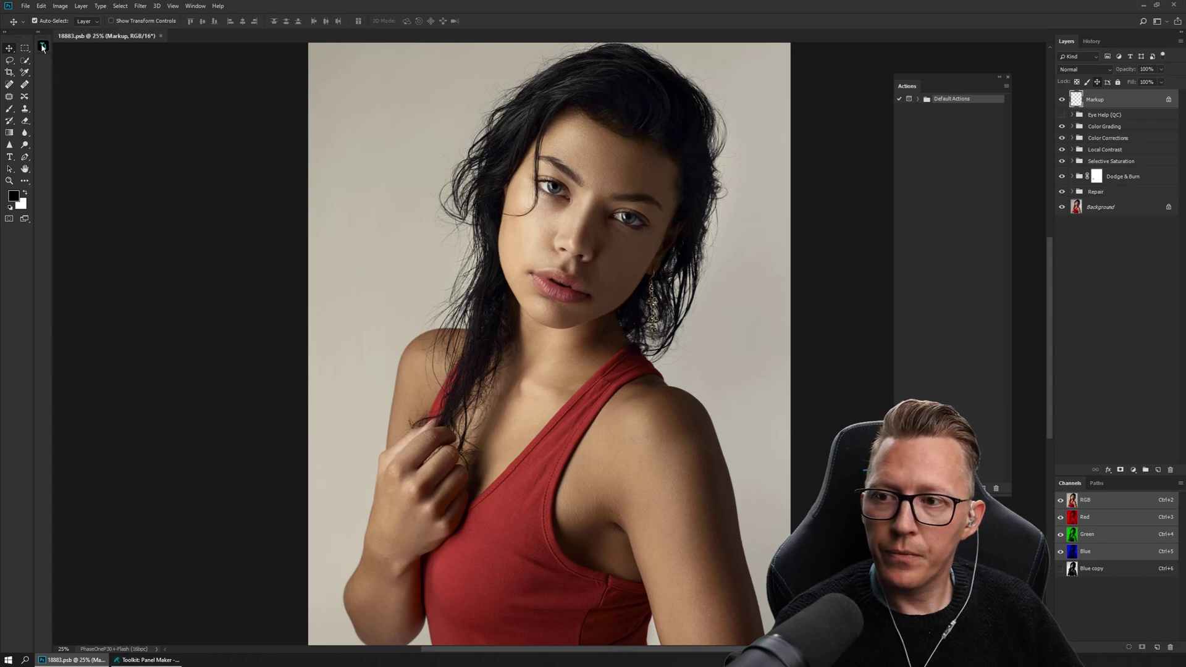
left_click(42, 47)
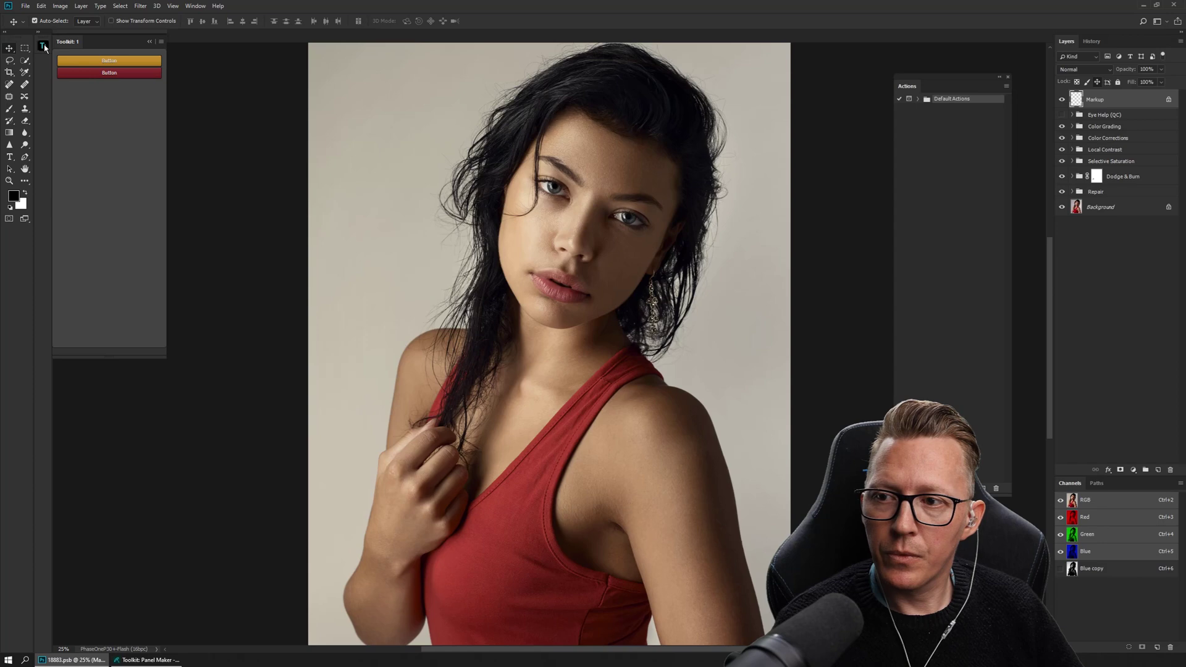
Undock the Toolkit: 1 panel and float it beside the Actions panel
left_click_drag(41, 38, 781, 101)
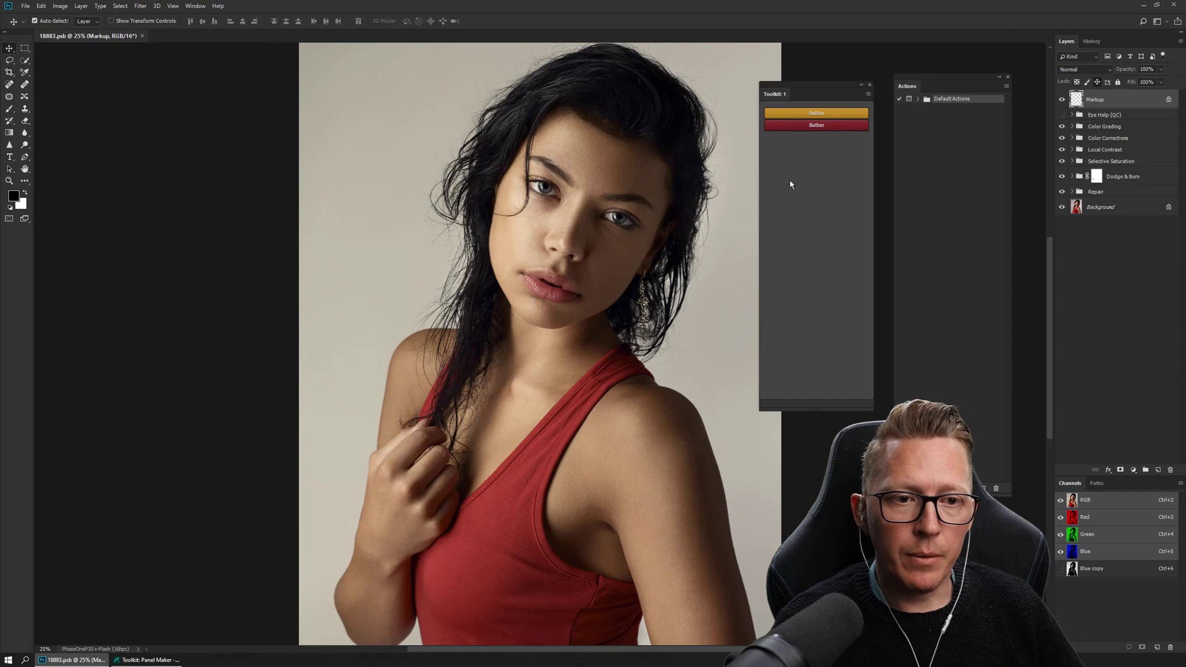
left_click_drag(773, 95, 763, 93)
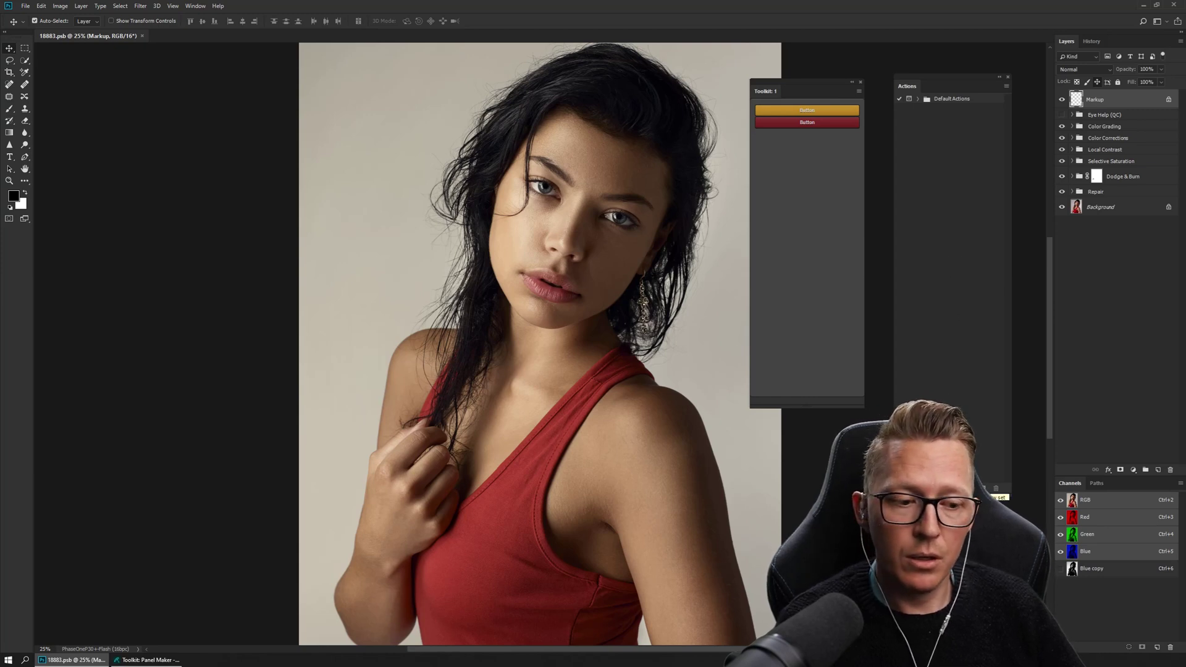
Create a new action set named Example
left_click(971, 488)
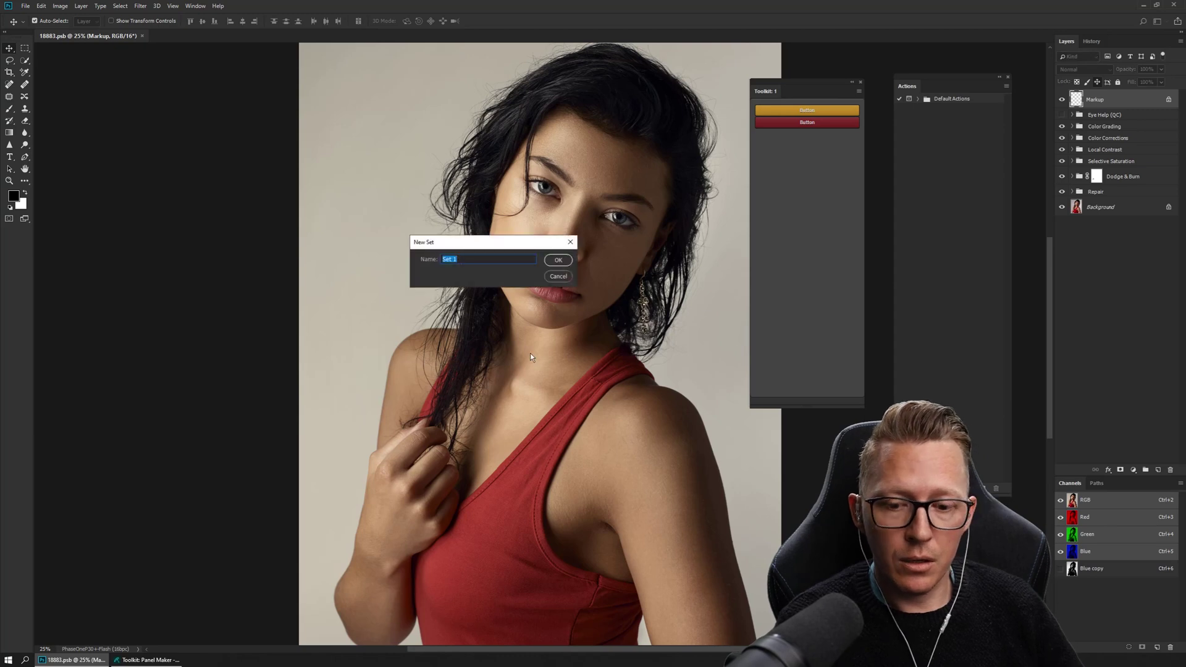
type("Example")
key("Return")
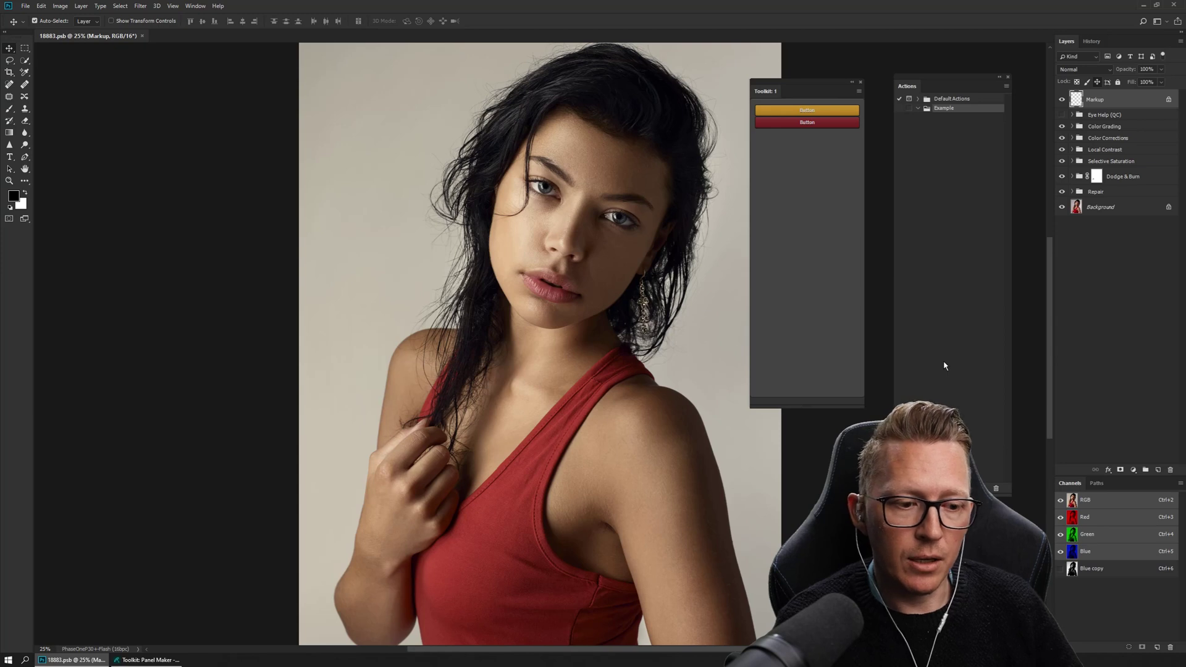
Create an action named New Black Box in the Example set and start recording it
left_click(984, 488)
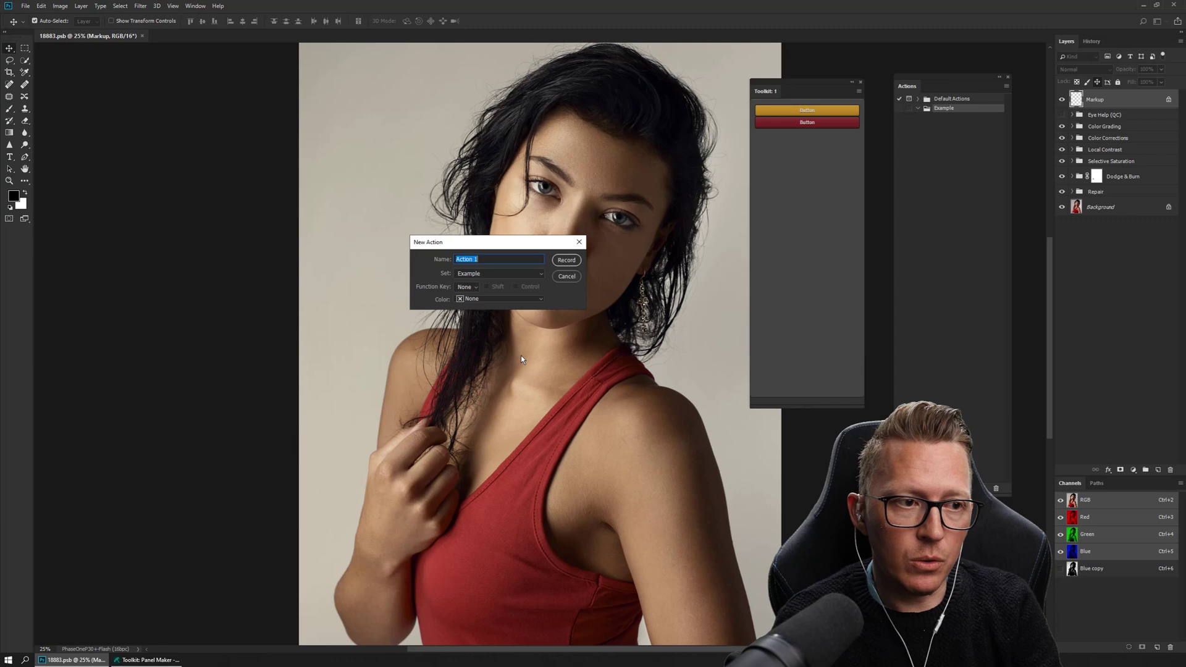
type("New b")
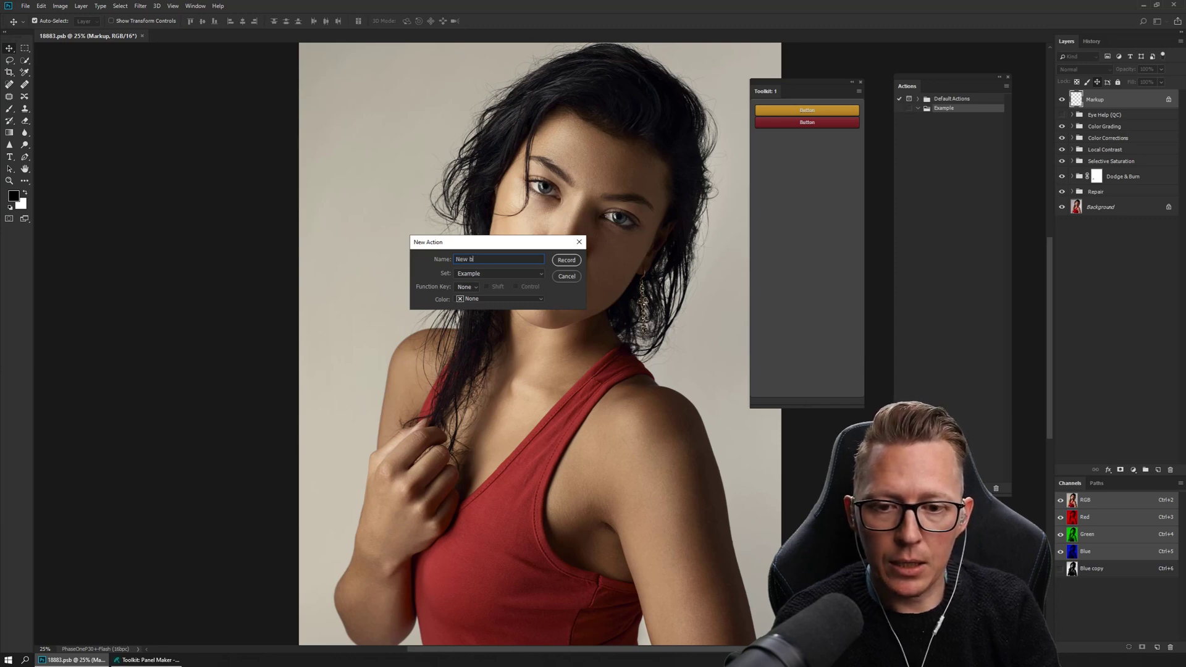
type("lack Box")
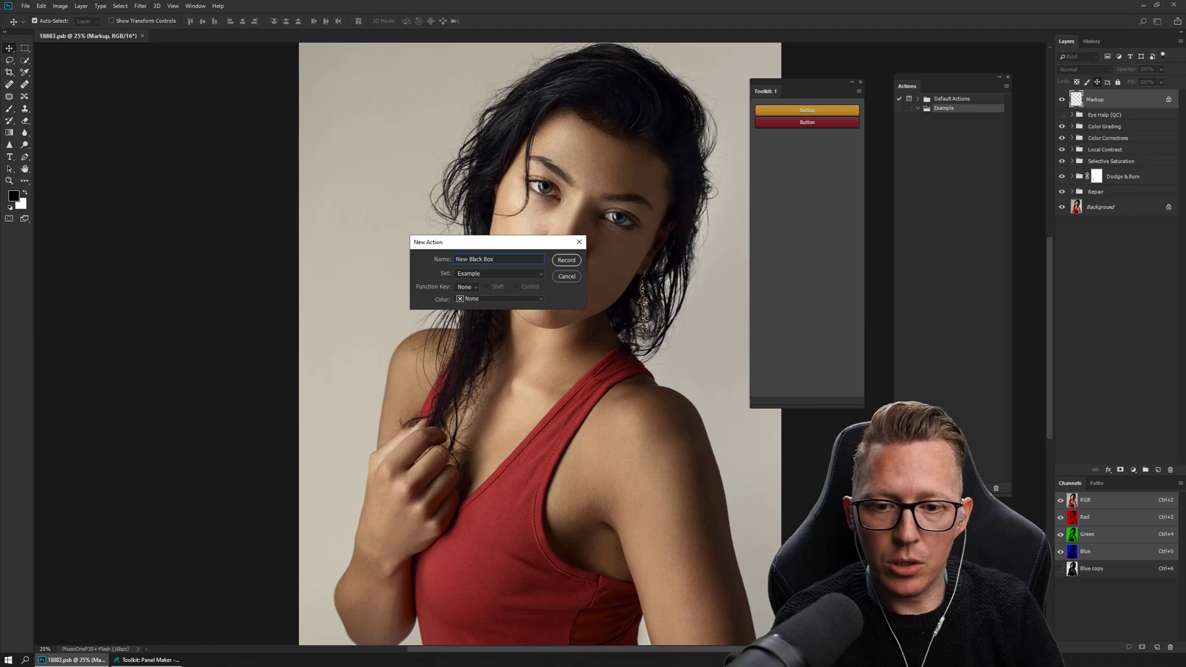
left_click(570, 263)
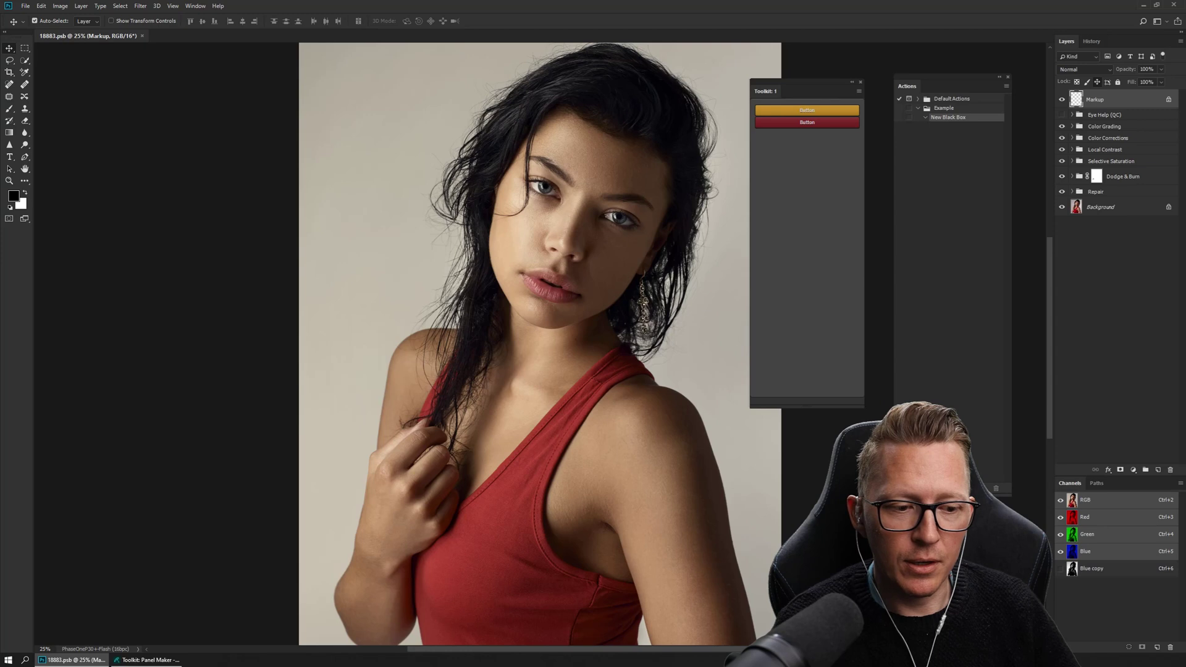
Record creating a 400 × 400 pixel, 300 ppi document with black background contents, stop recording and close that document
left_click(26, 6)
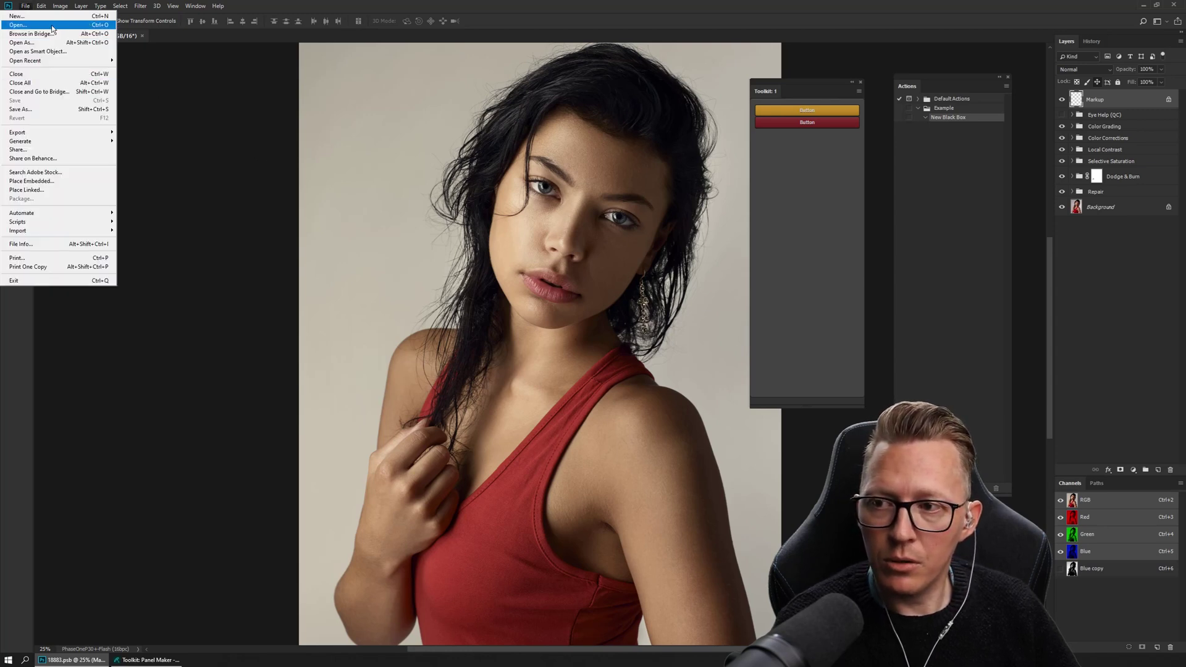
key("Escape")
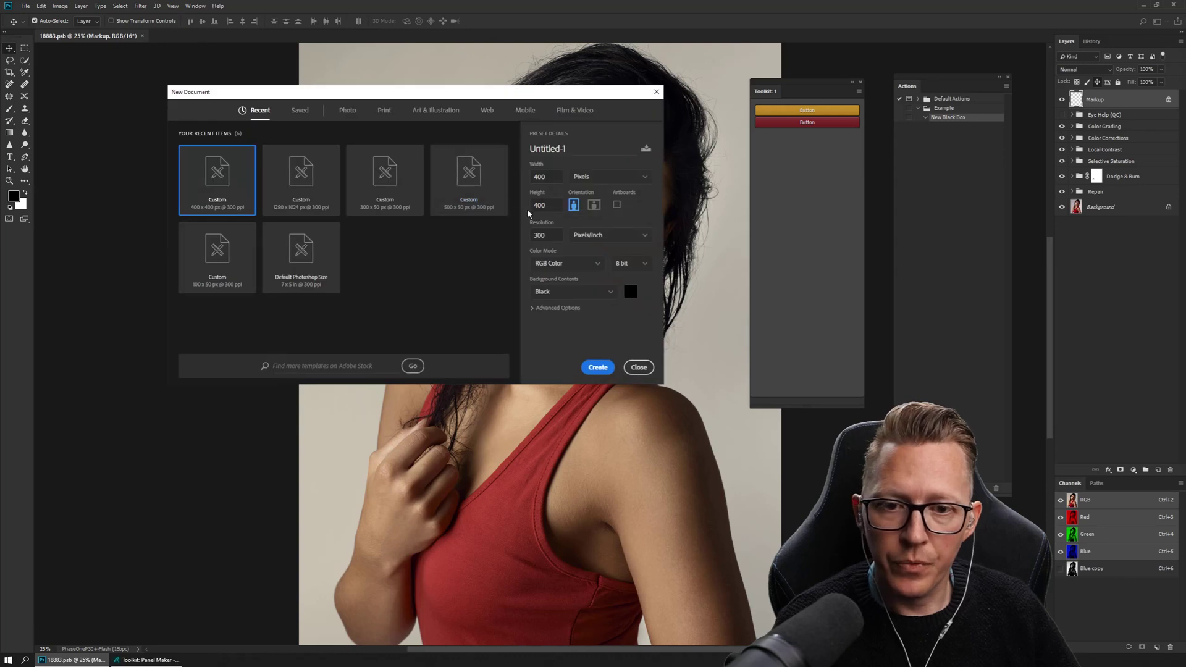
left_click(551, 178)
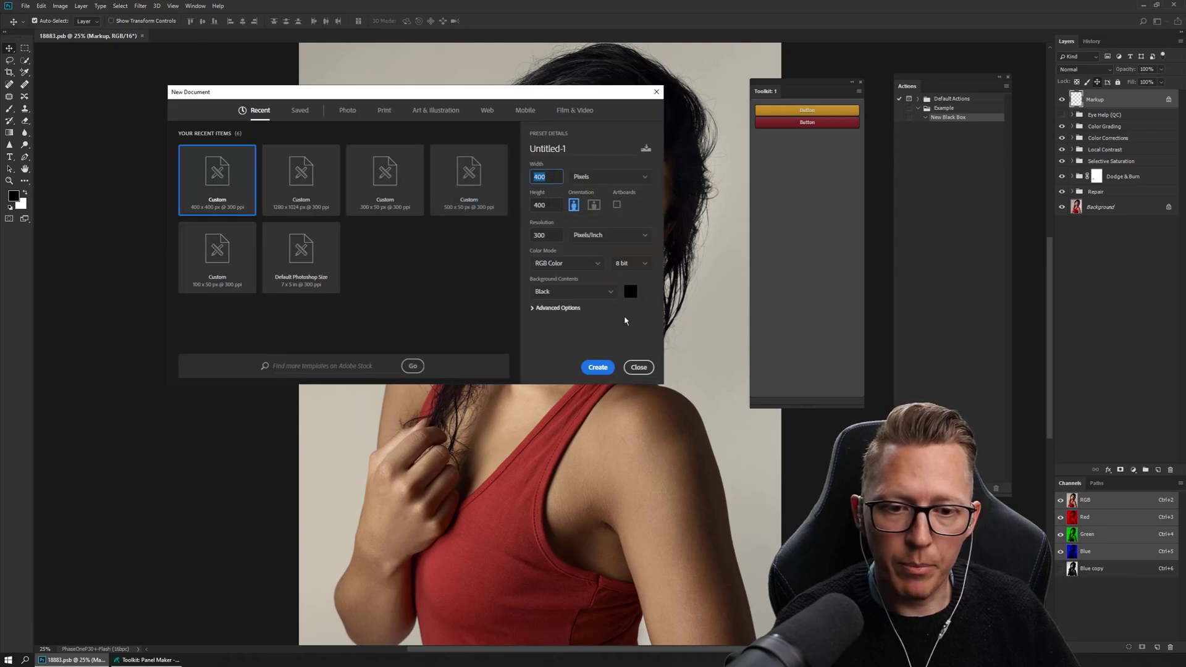
left_click(568, 295)
left_click(570, 297)
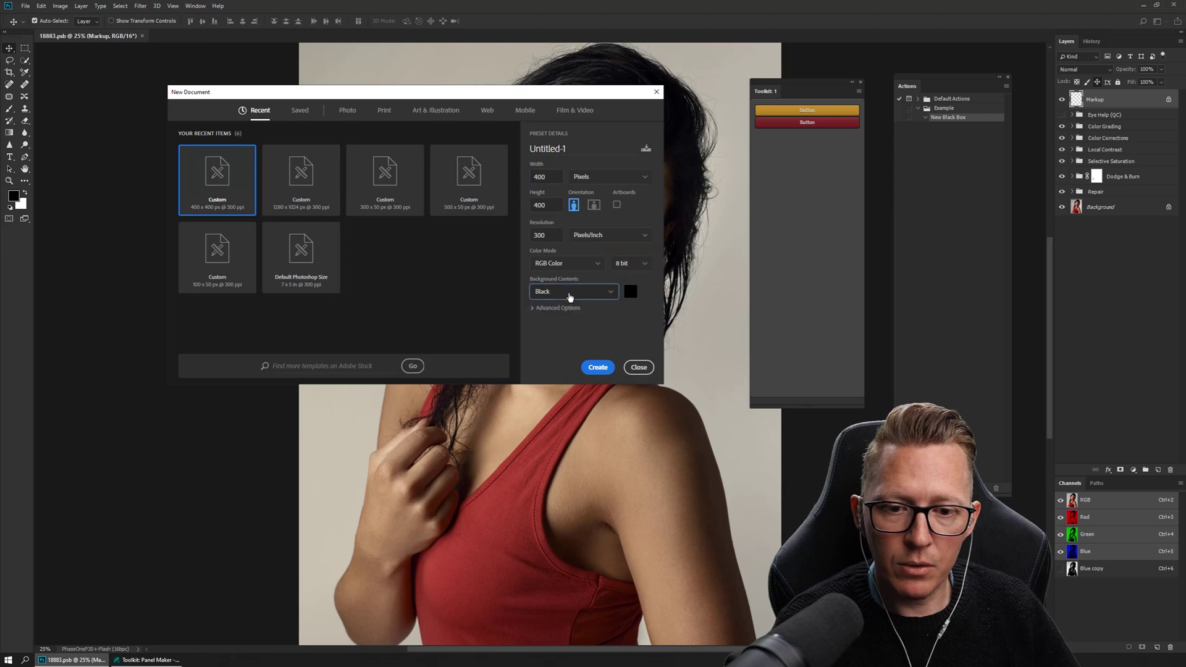
left_click(596, 368)
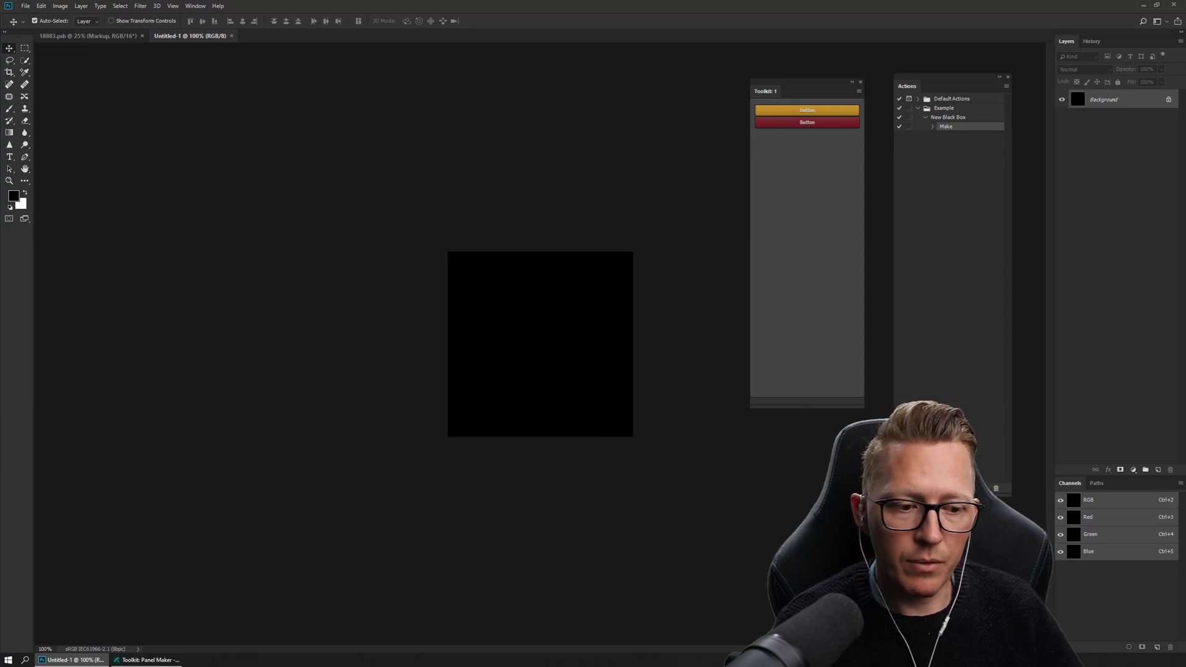
left_click(231, 36)
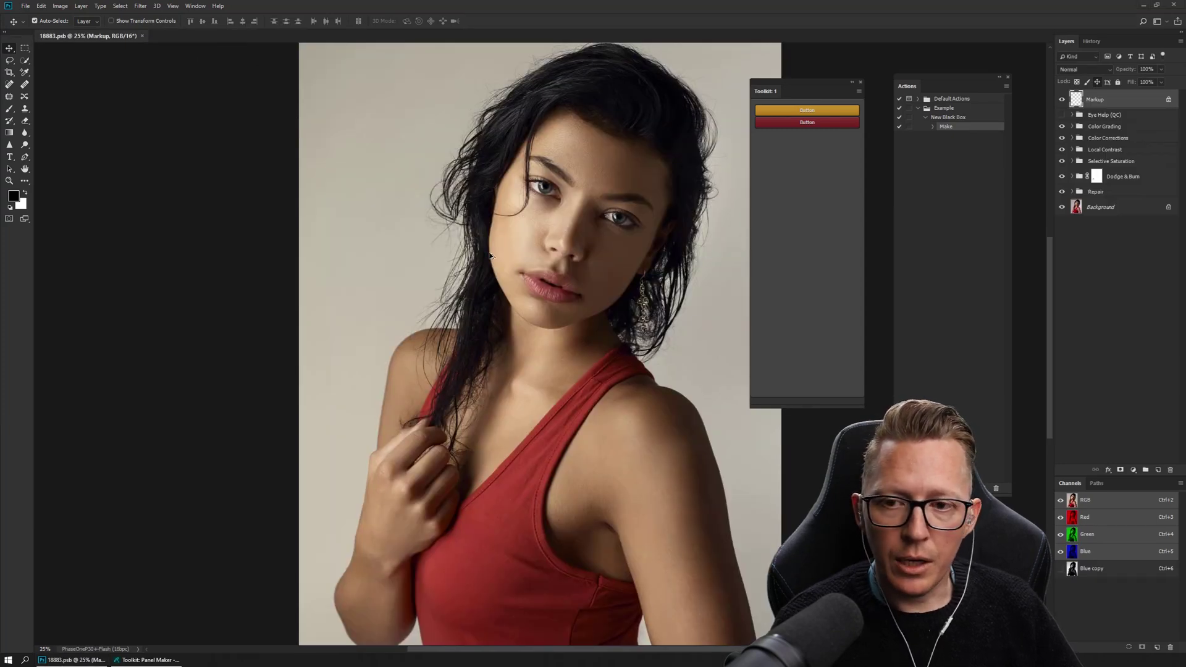
Switch to Toolkit: Panel Maker and examine the commands available for buttons, including the Retouching Workflow scripts and Photoshop's File commands
key("alt+Tab")
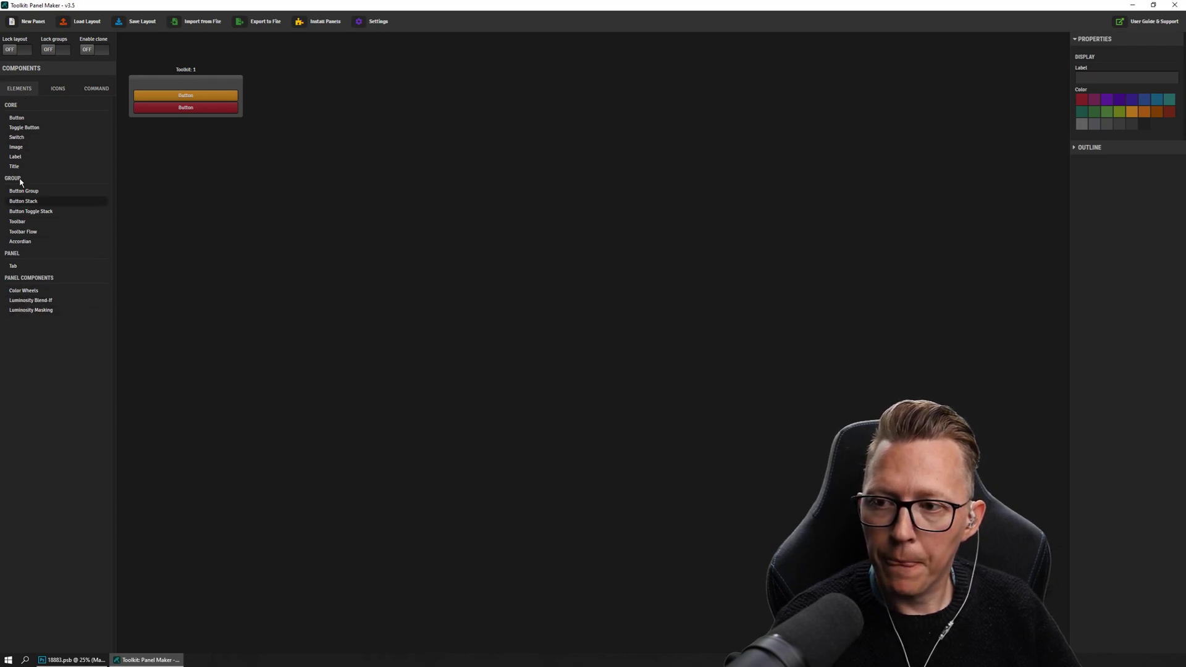
left_click(60, 89)
left_click(93, 91)
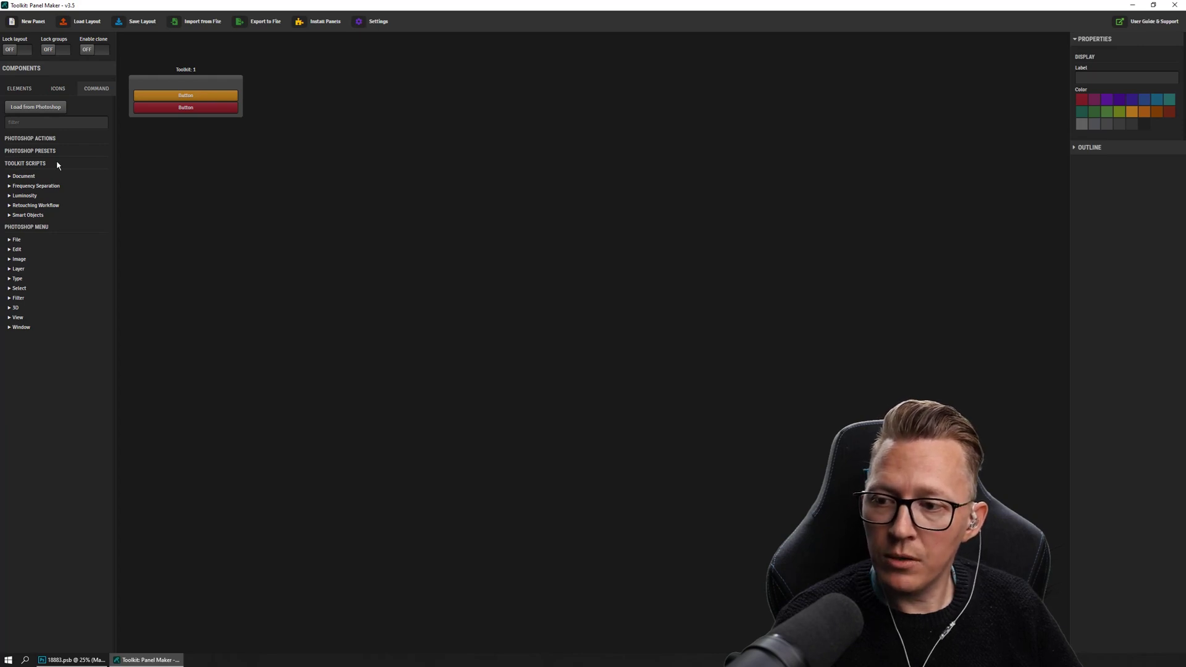
left_click(32, 206)
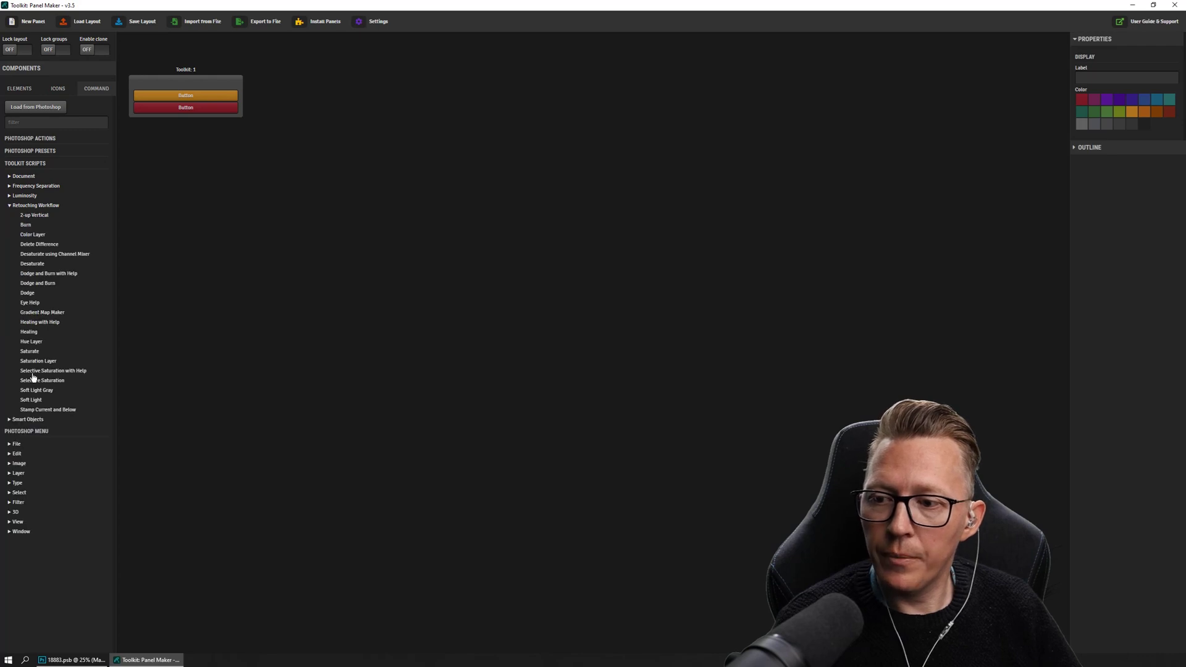
left_click(32, 206)
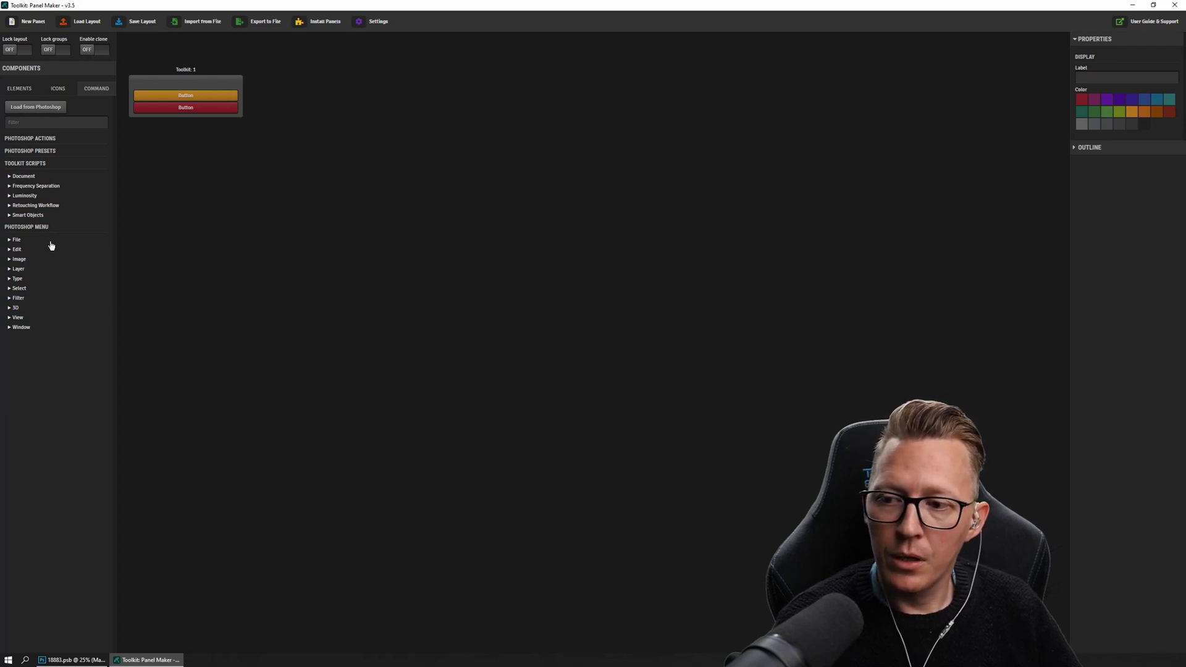
left_click(17, 241)
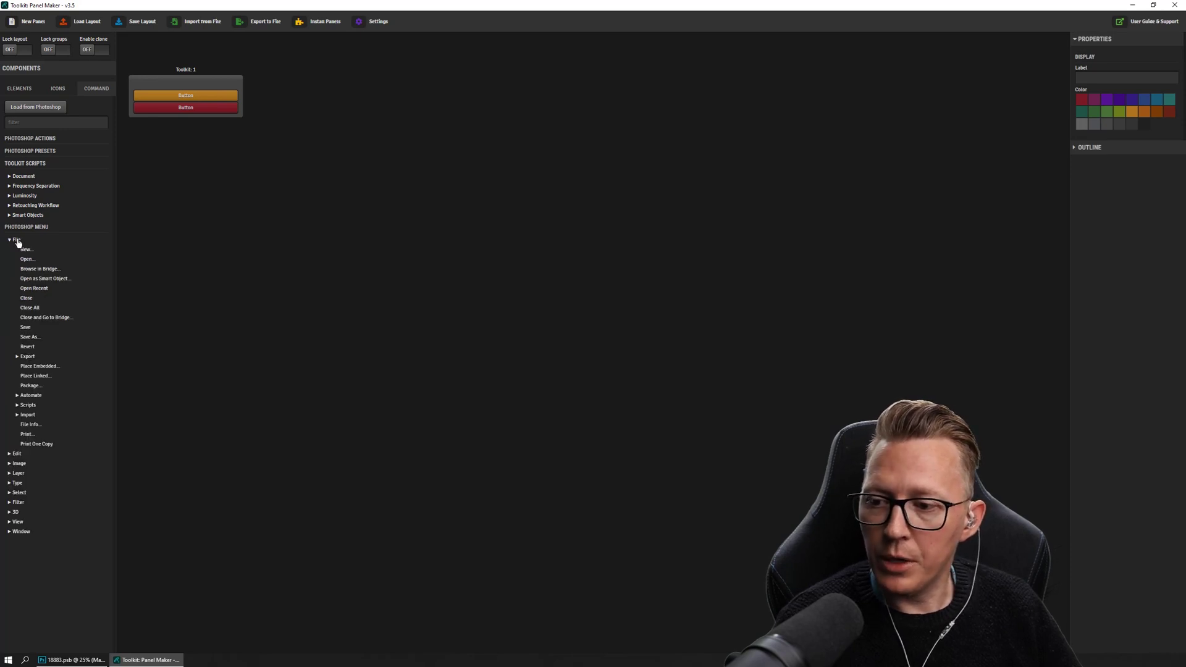
left_click(17, 240)
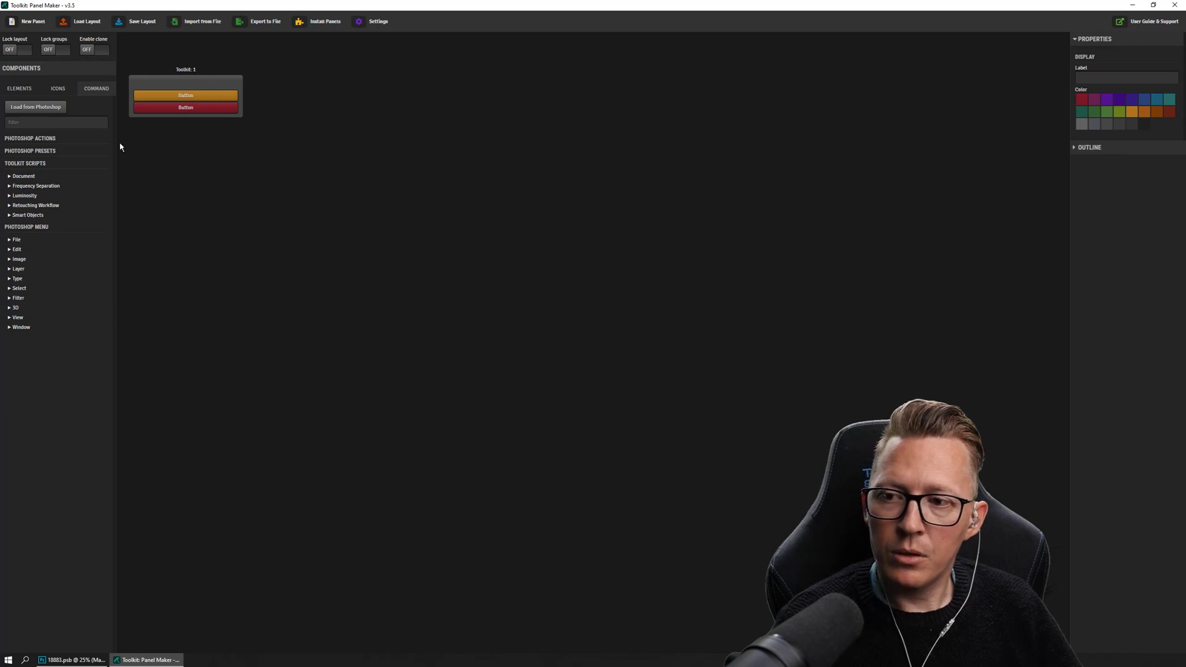
Load the actions and presets from Photoshop and assign the Example set's New Black Box action and its name to the yellow-orange button
left_click(35, 109)
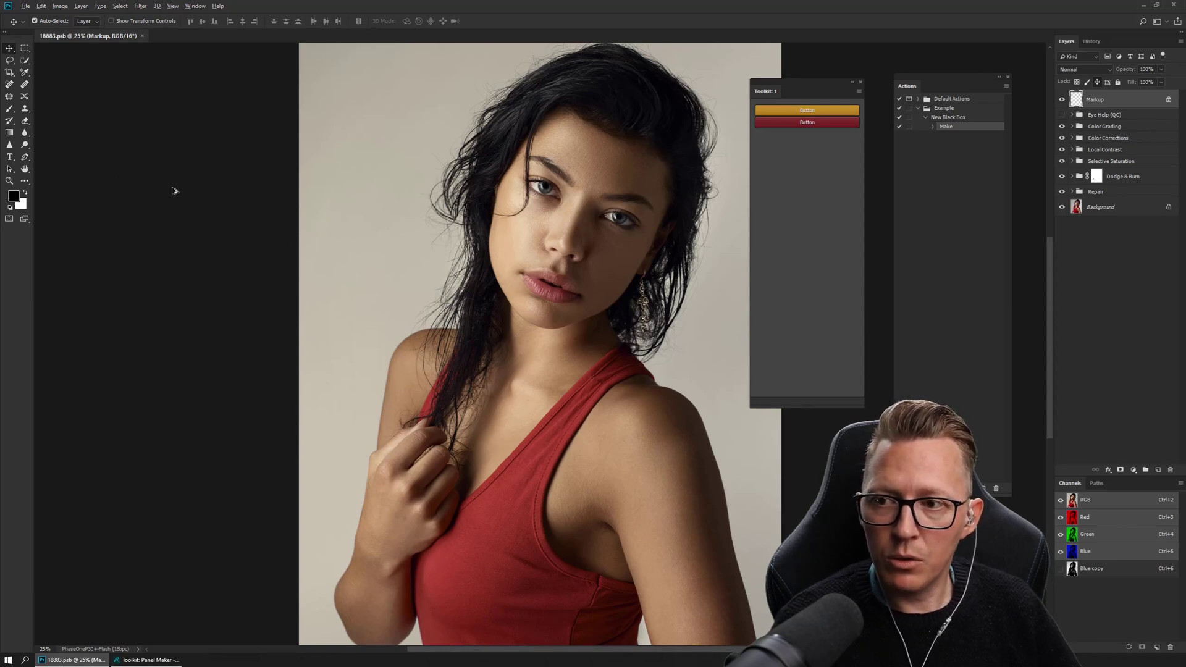
key("alt+Tab")
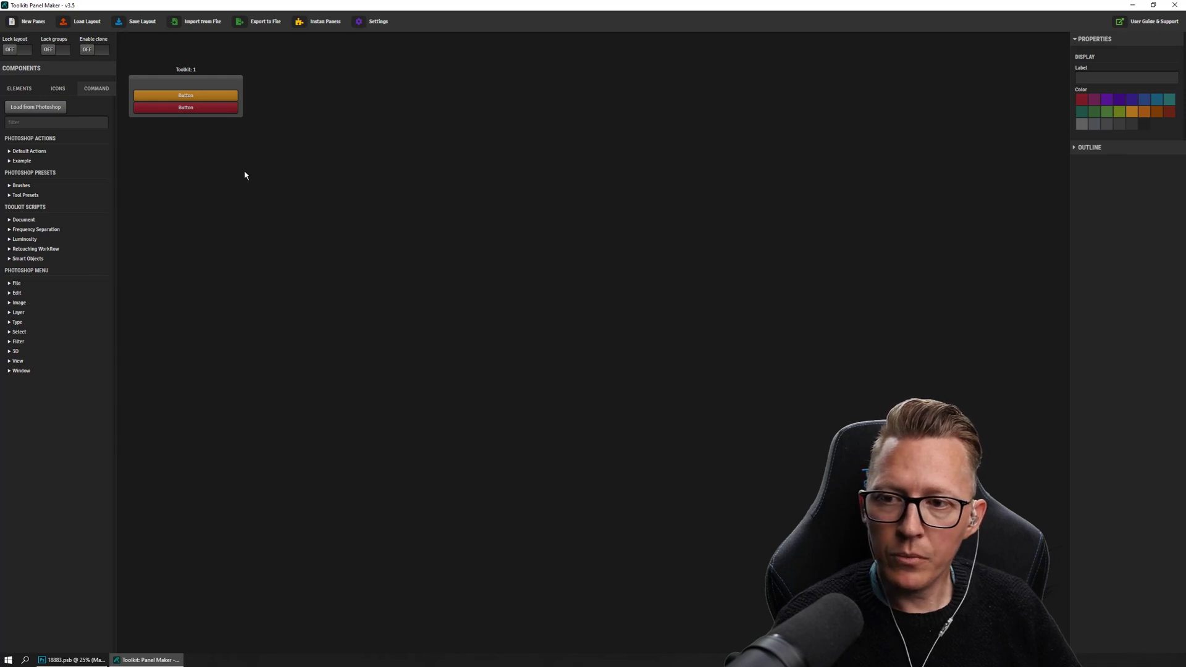
left_click(186, 96)
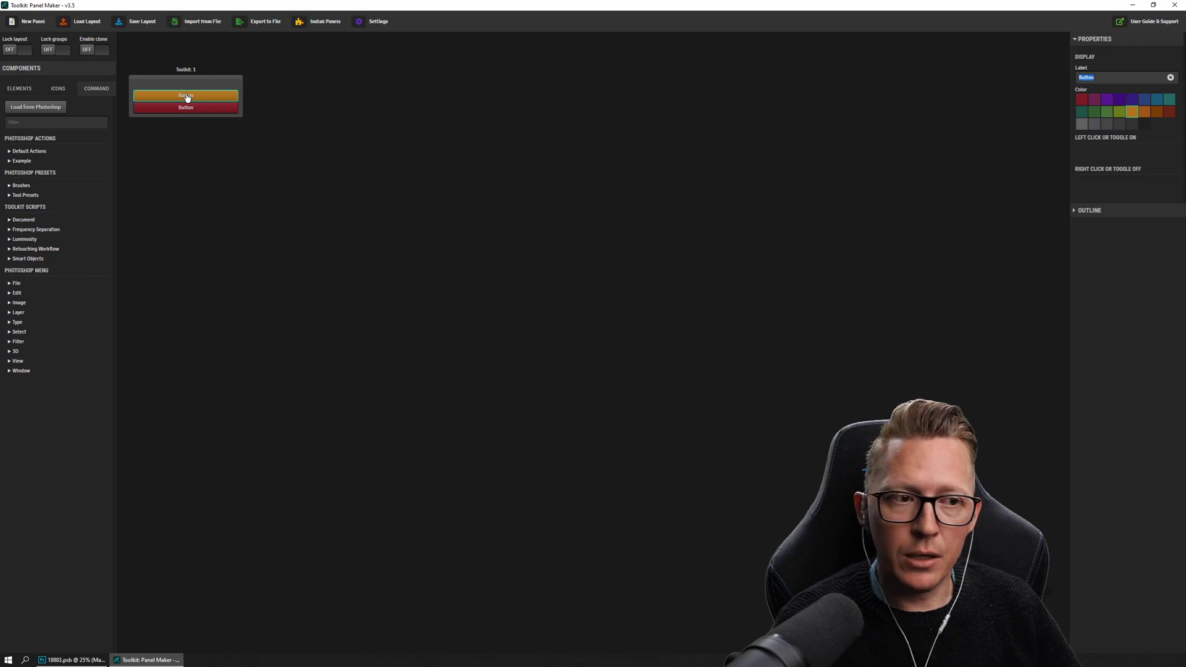
left_click(13, 163)
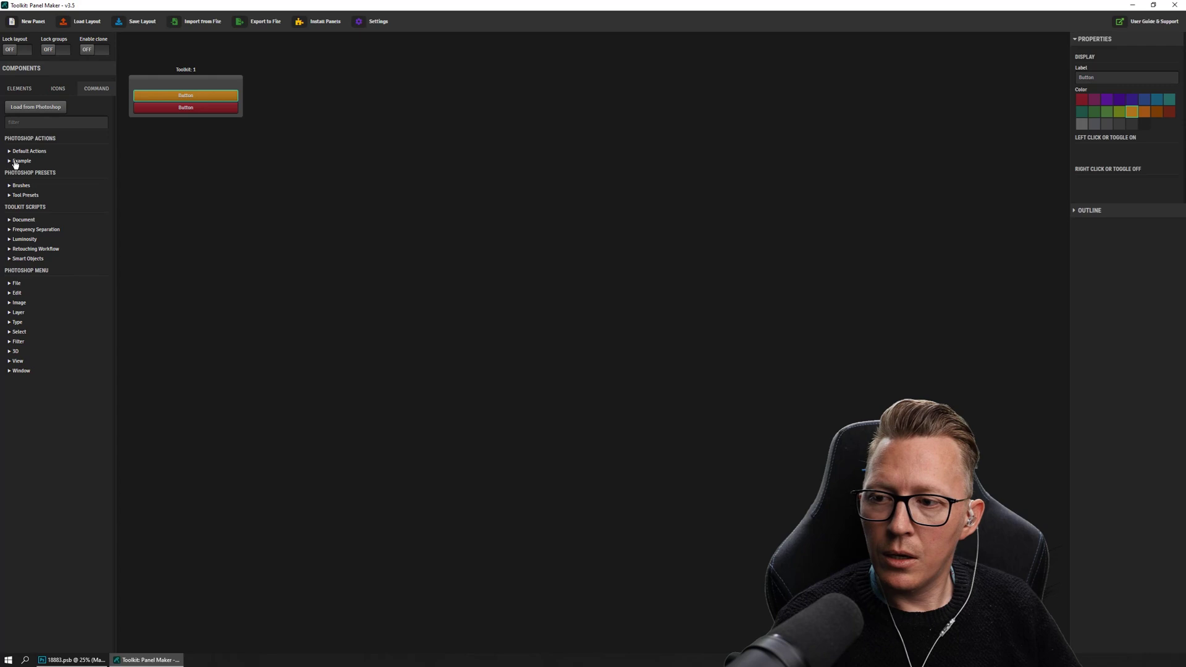
left_click(18, 162)
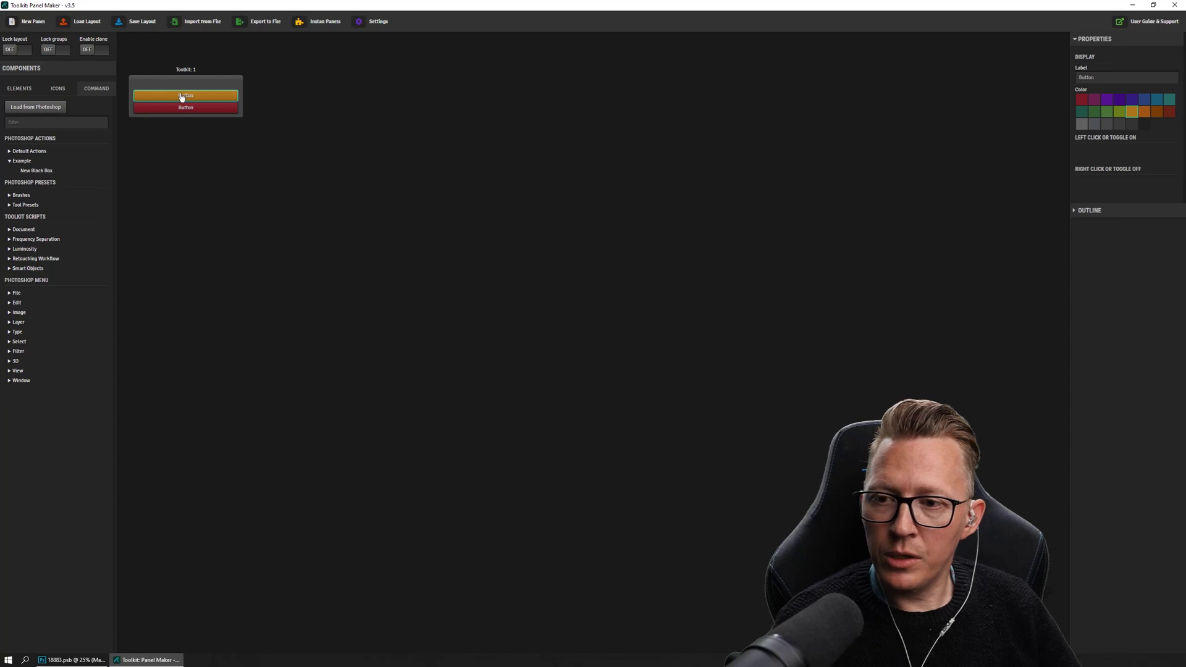
left_click(47, 171)
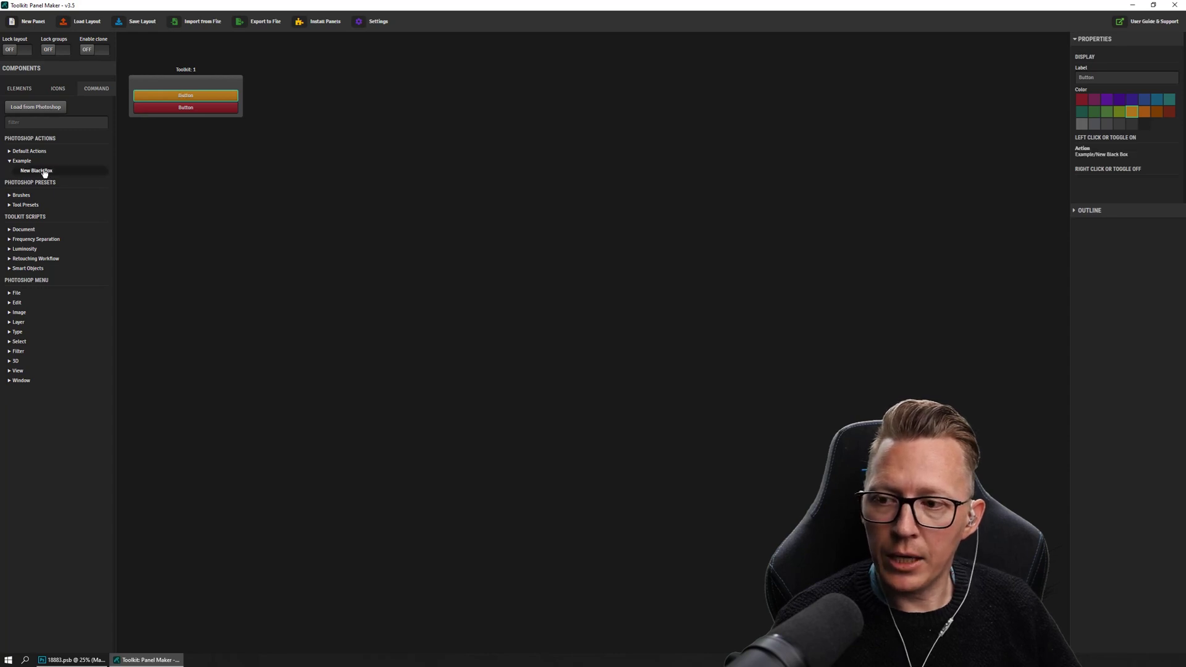
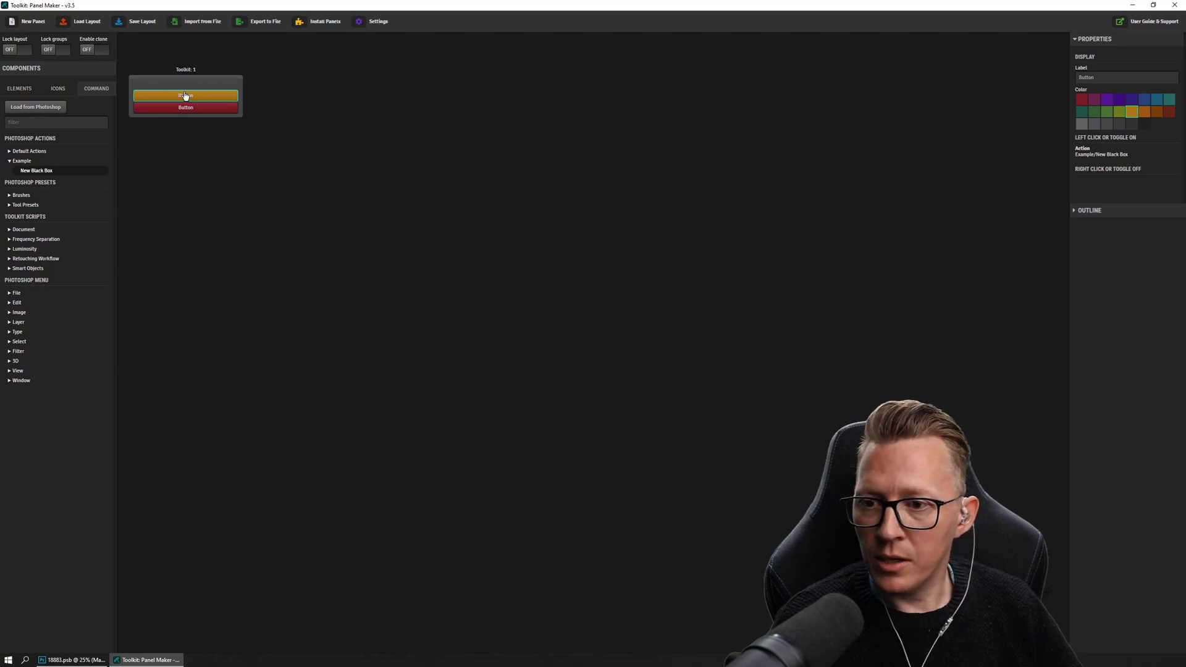
left_click(43, 174)
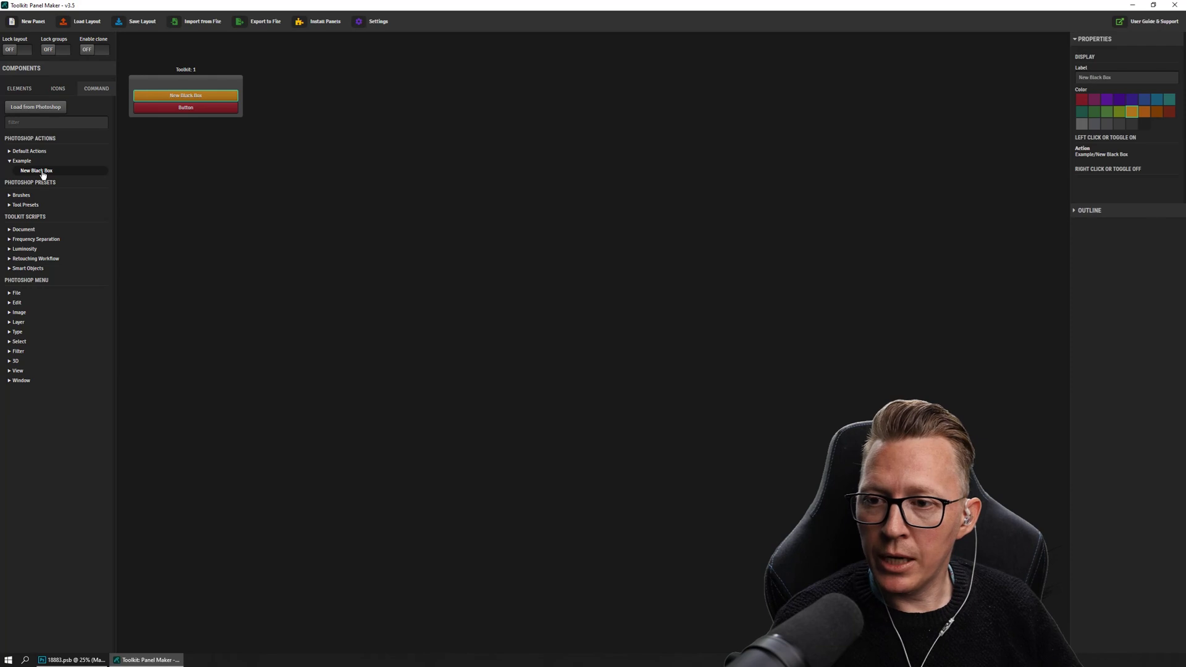
Assign Photoshop's File Close command to the dark red button, with Close as its label
left_click(197, 109)
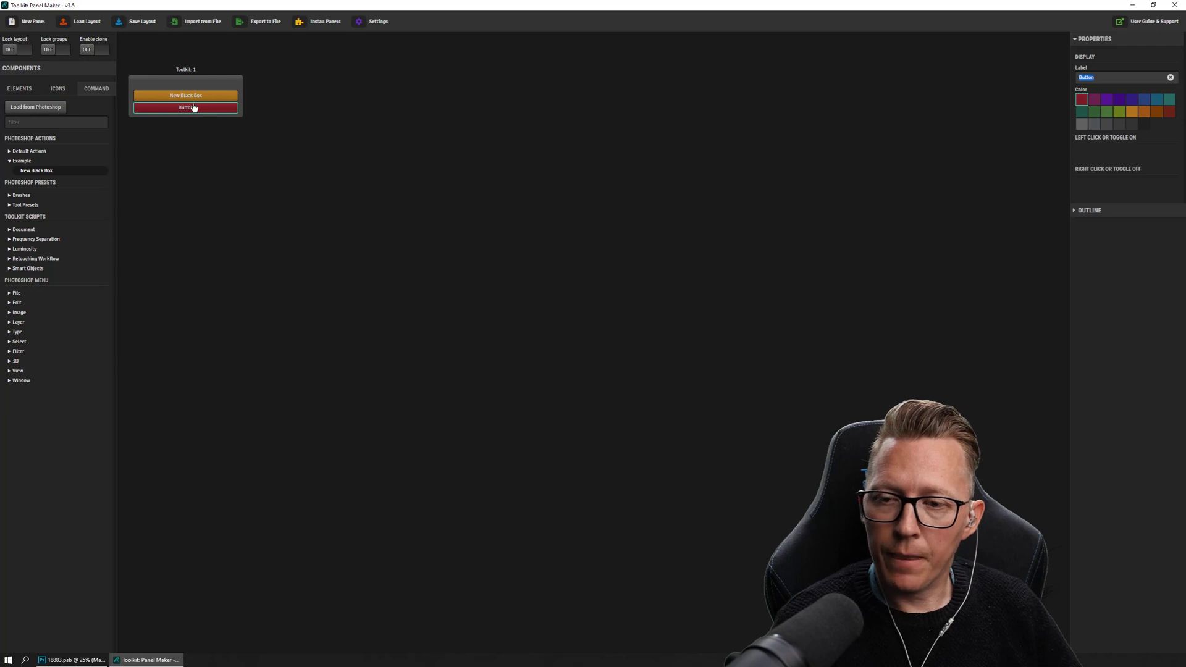
left_click(199, 97)
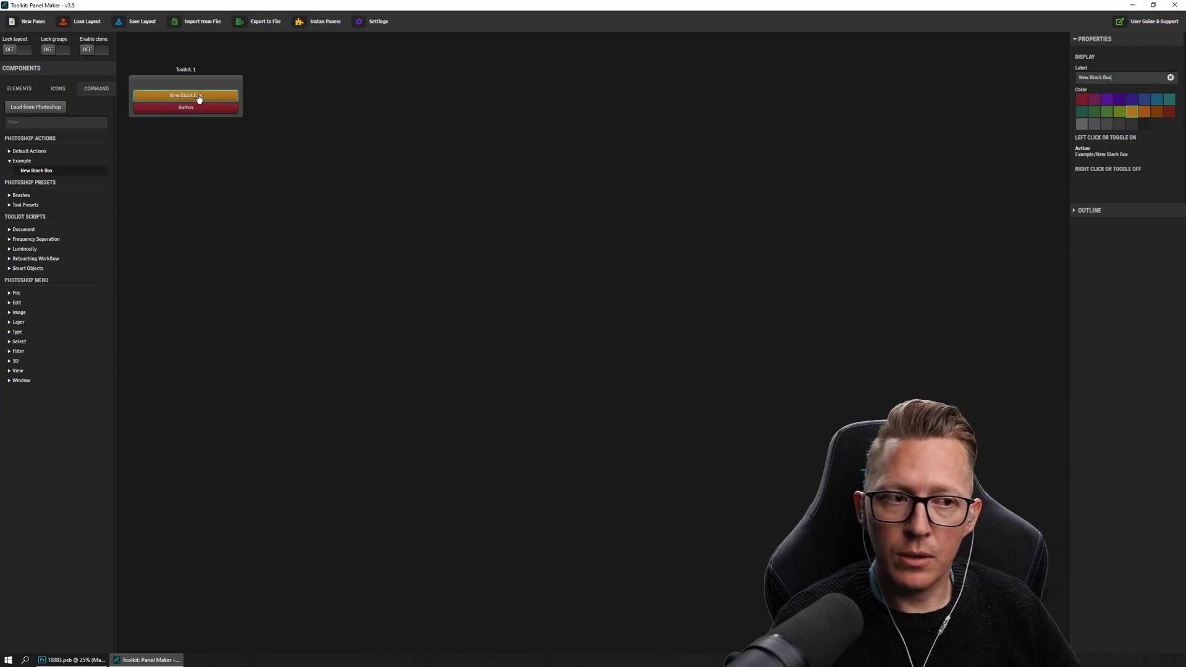
left_click(196, 110)
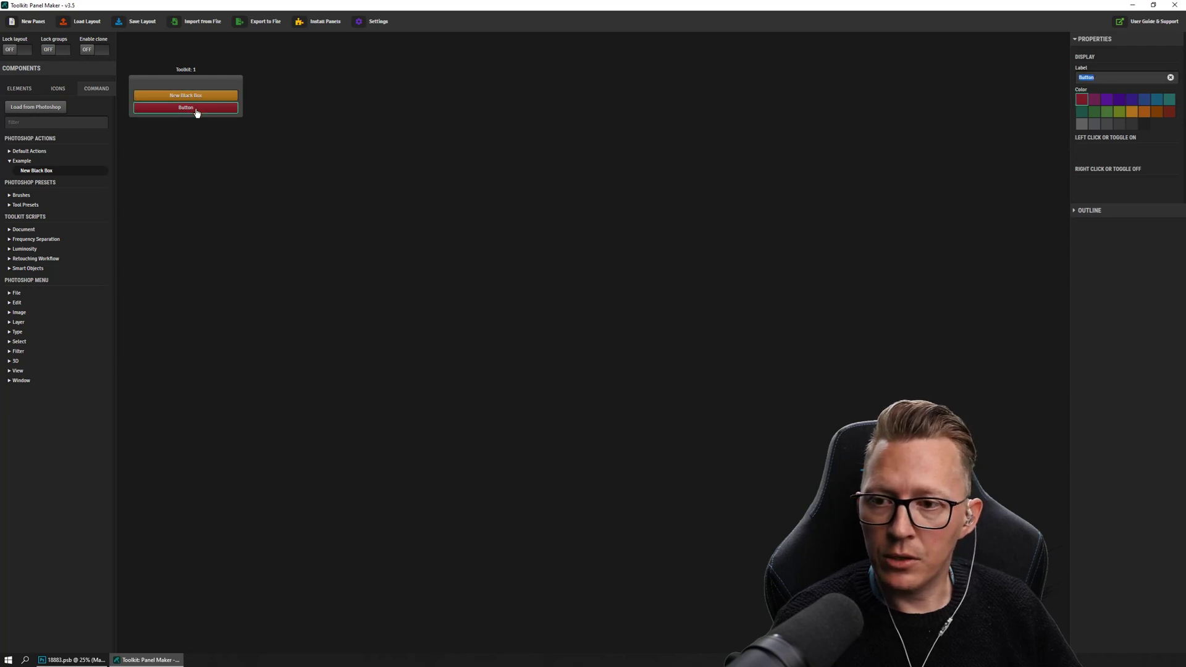
left_click(17, 294)
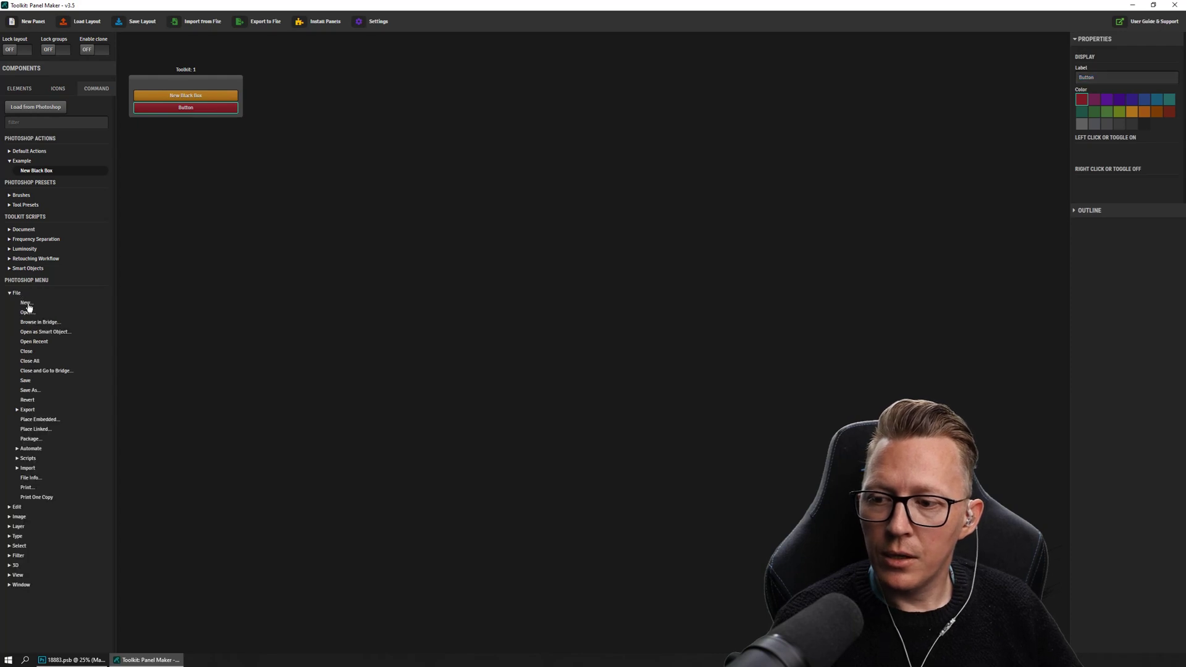
left_click(27, 353)
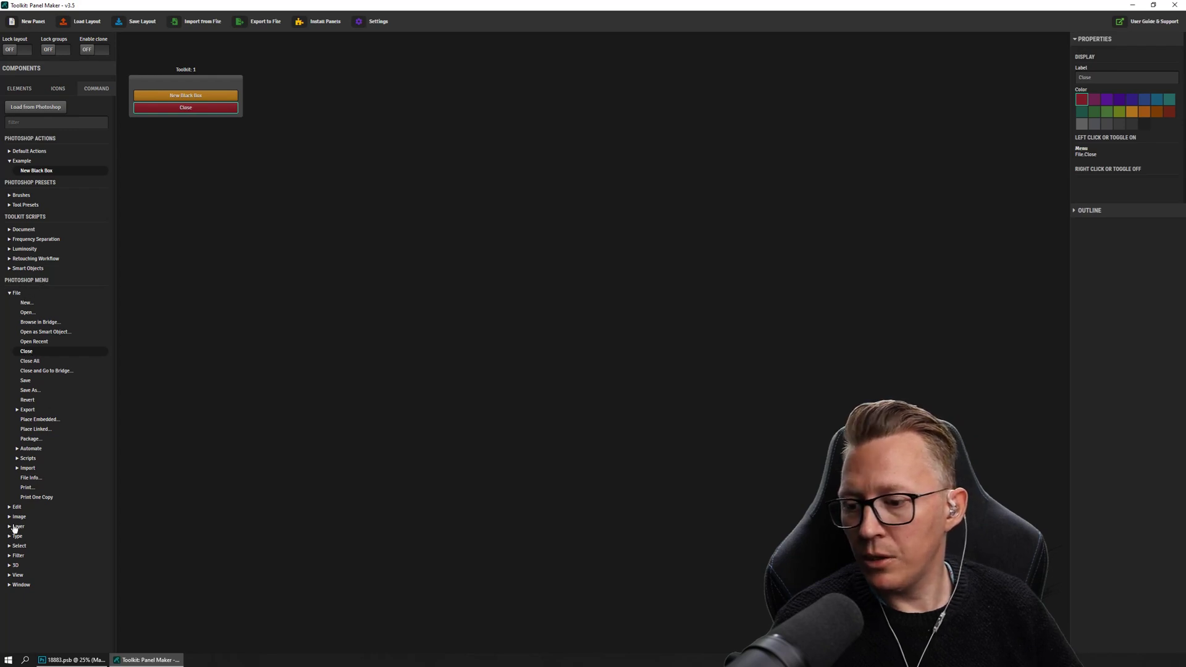
left_click(16, 294)
left_click(197, 193)
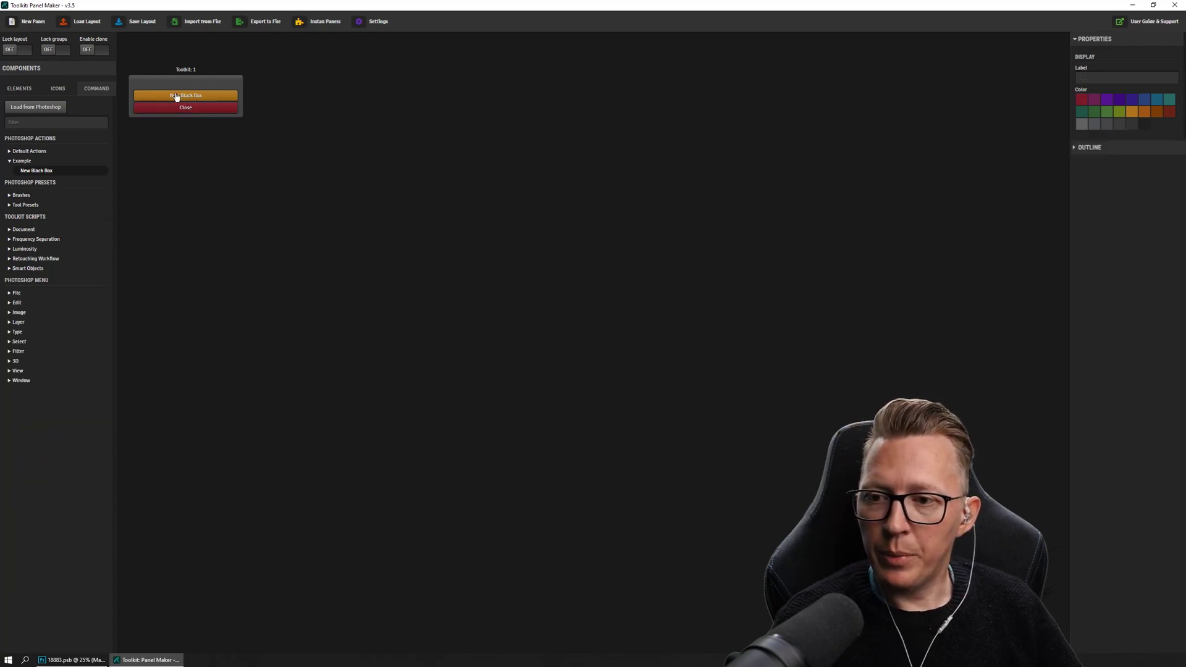
Save the panel layout, switch to Photoshop and try the yellow-orange button in the Toolkit 1 panel
left_click(140, 24)
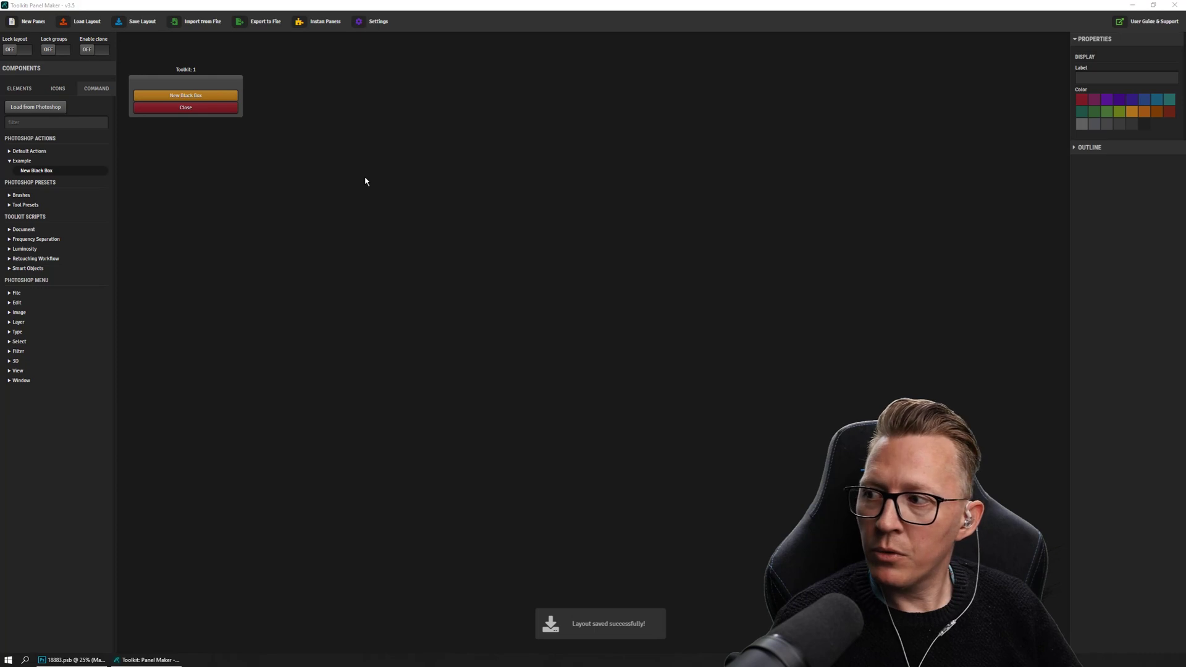
key("alt+Tab")
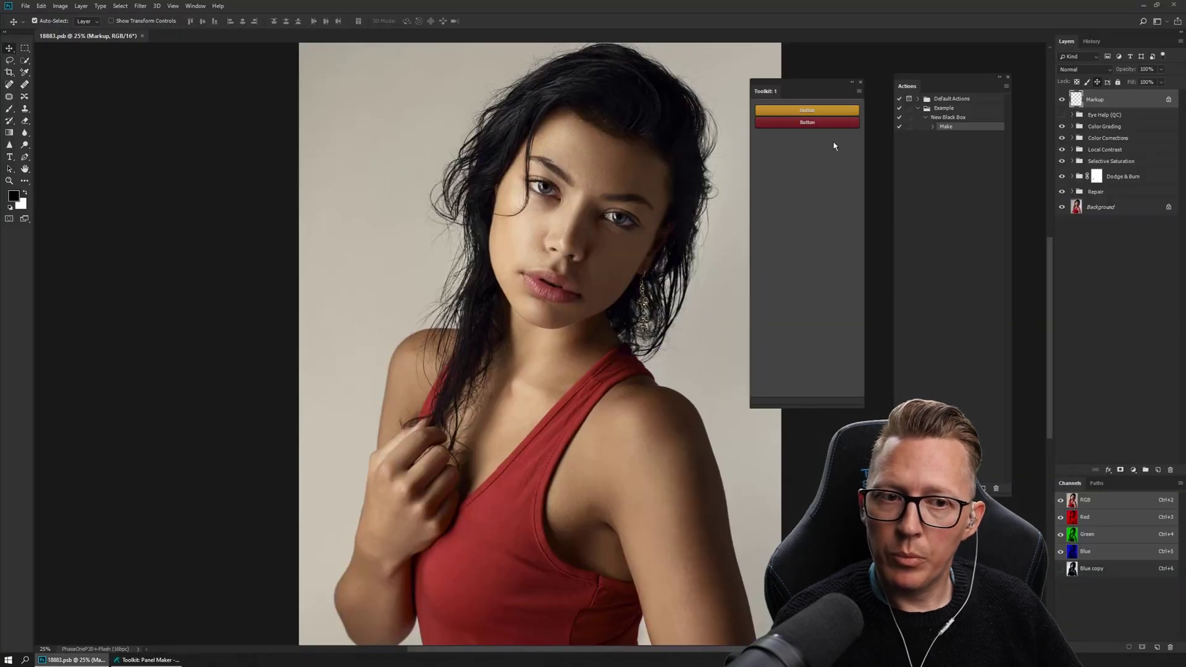
left_click(806, 111)
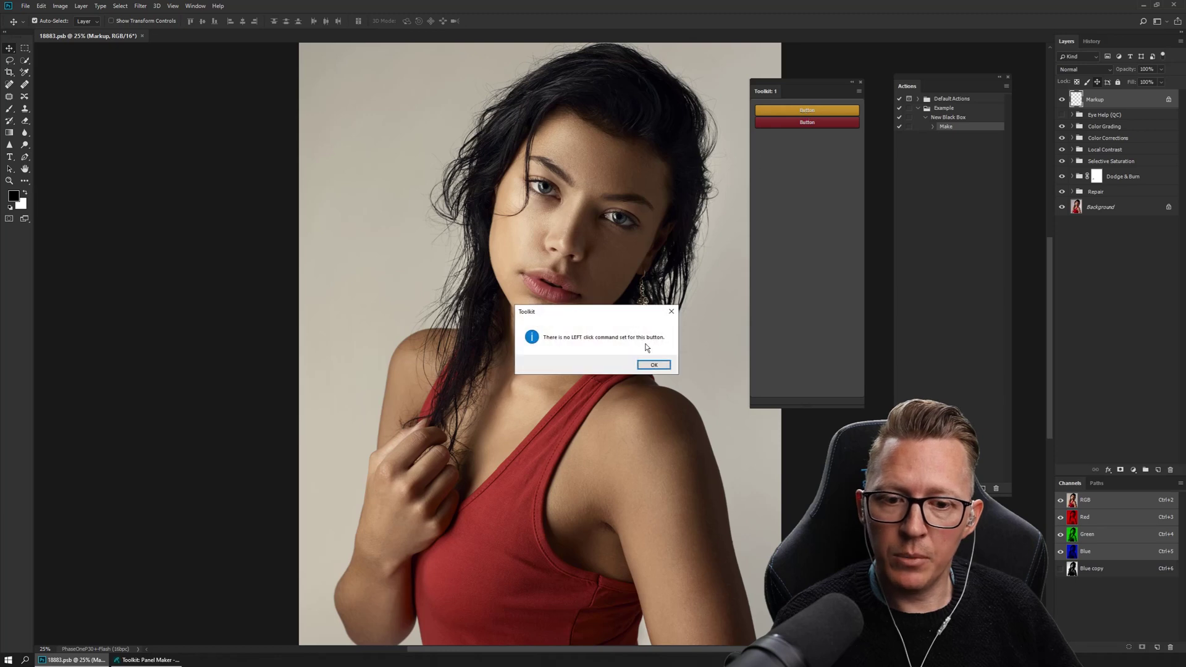
left_click(654, 366)
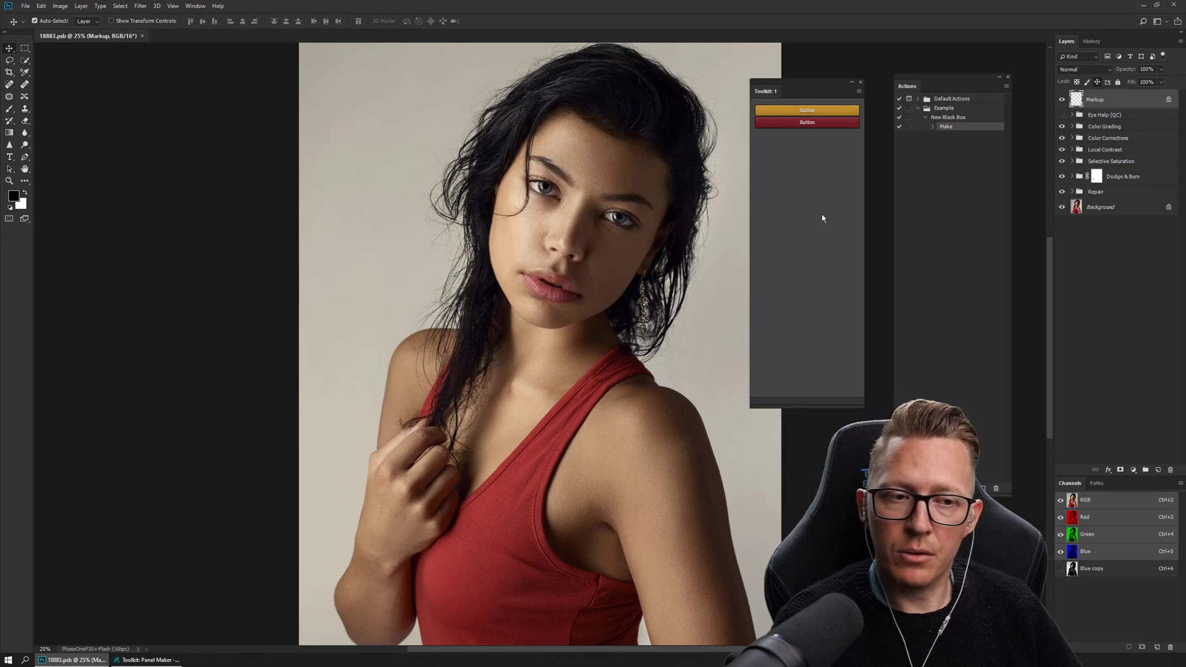
Load the saved layout into the Toolkit 1 panel and test its New Black Box and Close commands
left_click(859, 93)
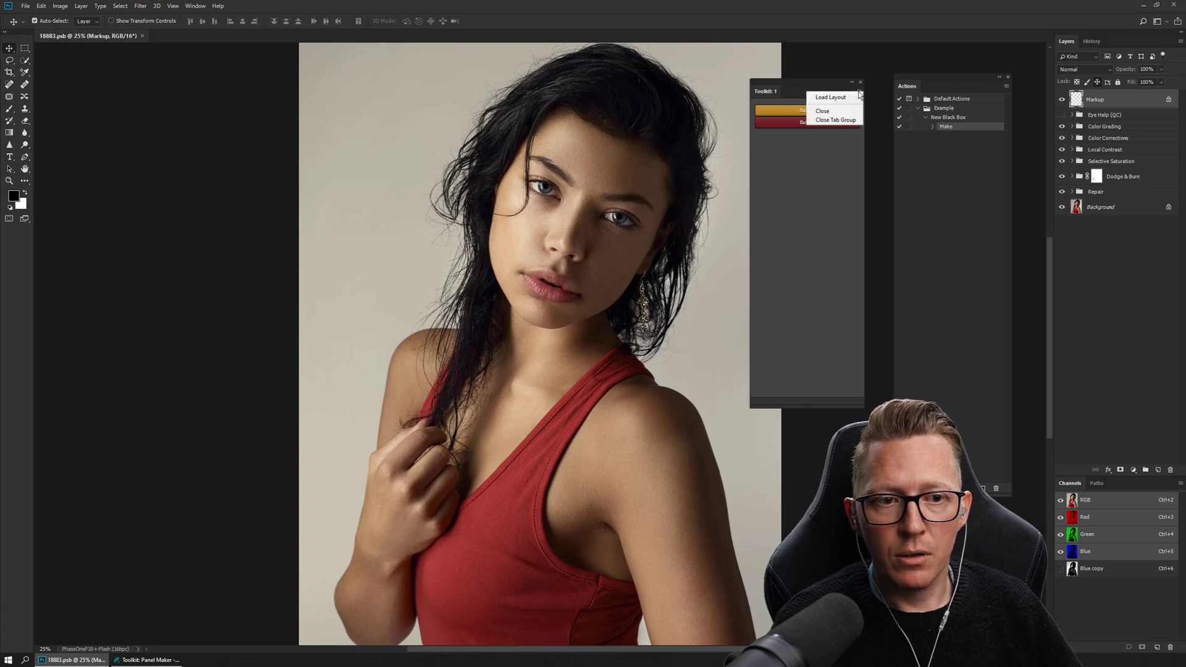
left_click(837, 98)
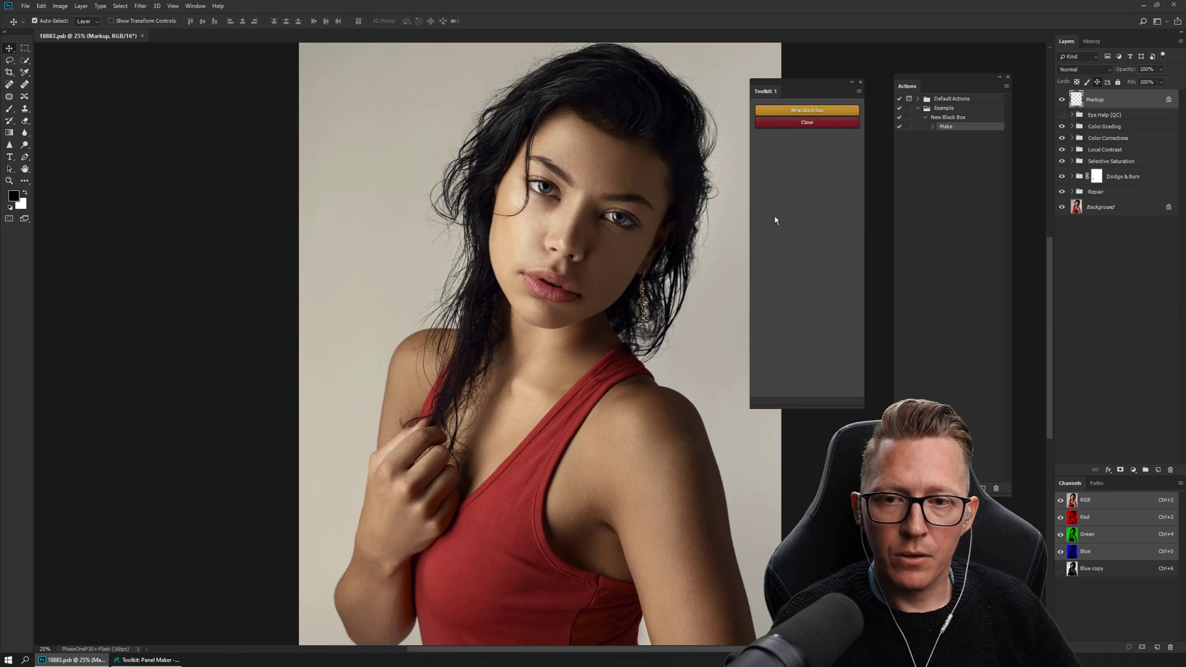
left_click(807, 110)
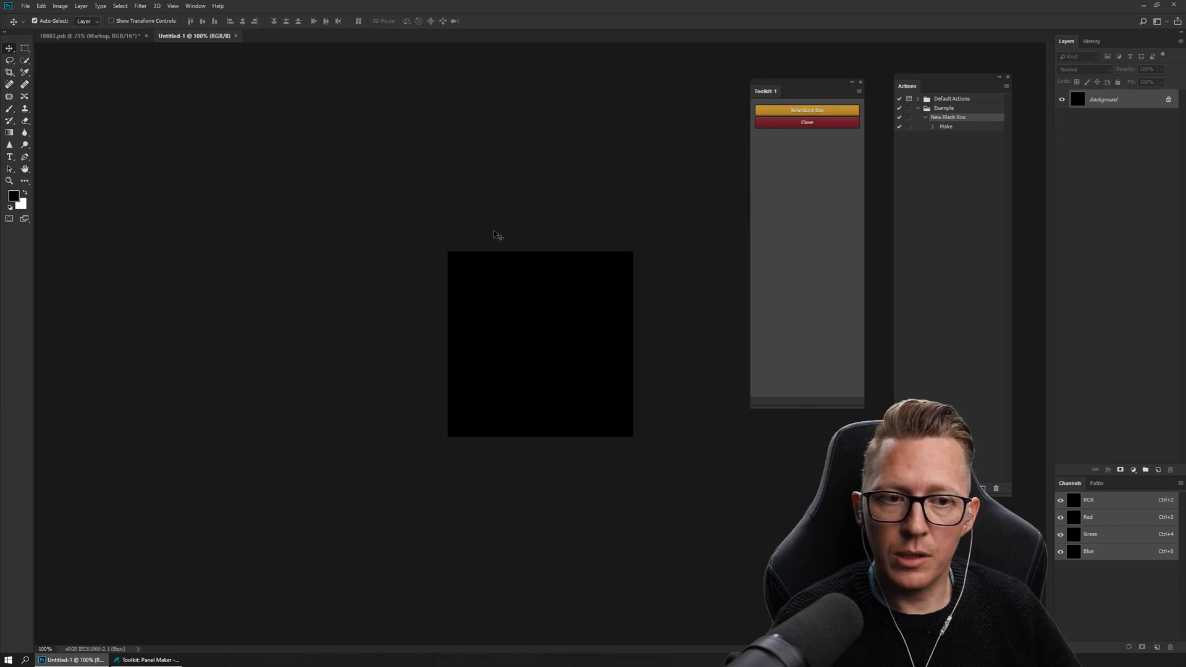
left_click(811, 123)
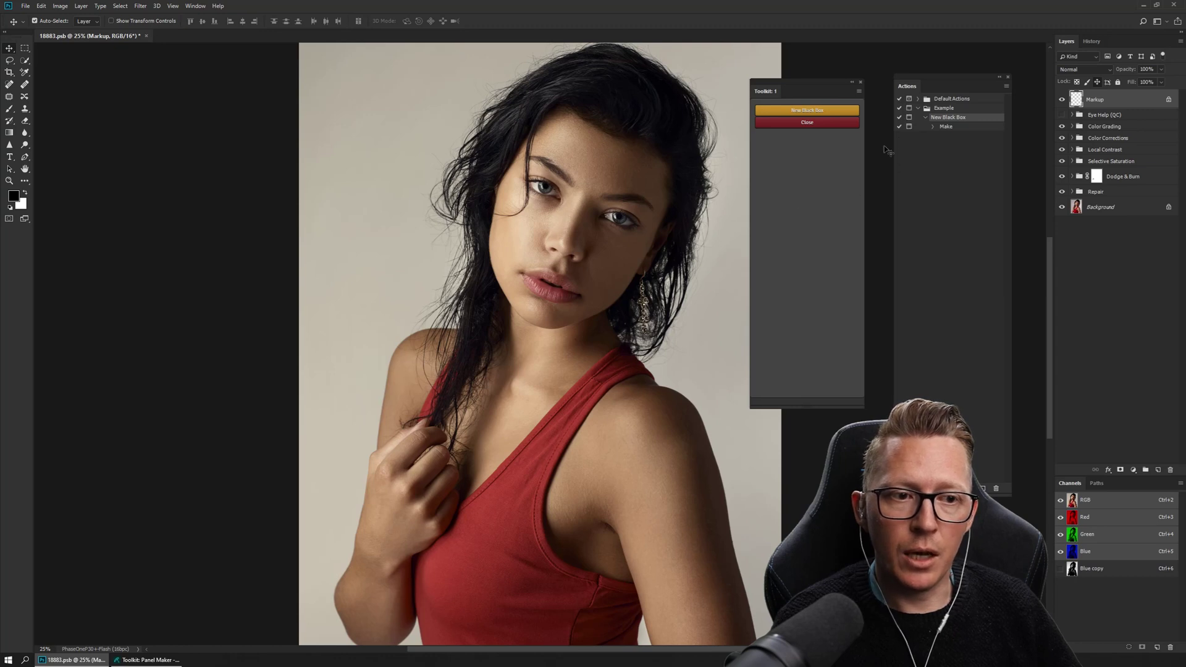
Enable the dialog for the action's Make step, run New Black Box from the panel with White background contents, and close that document
left_click(910, 127)
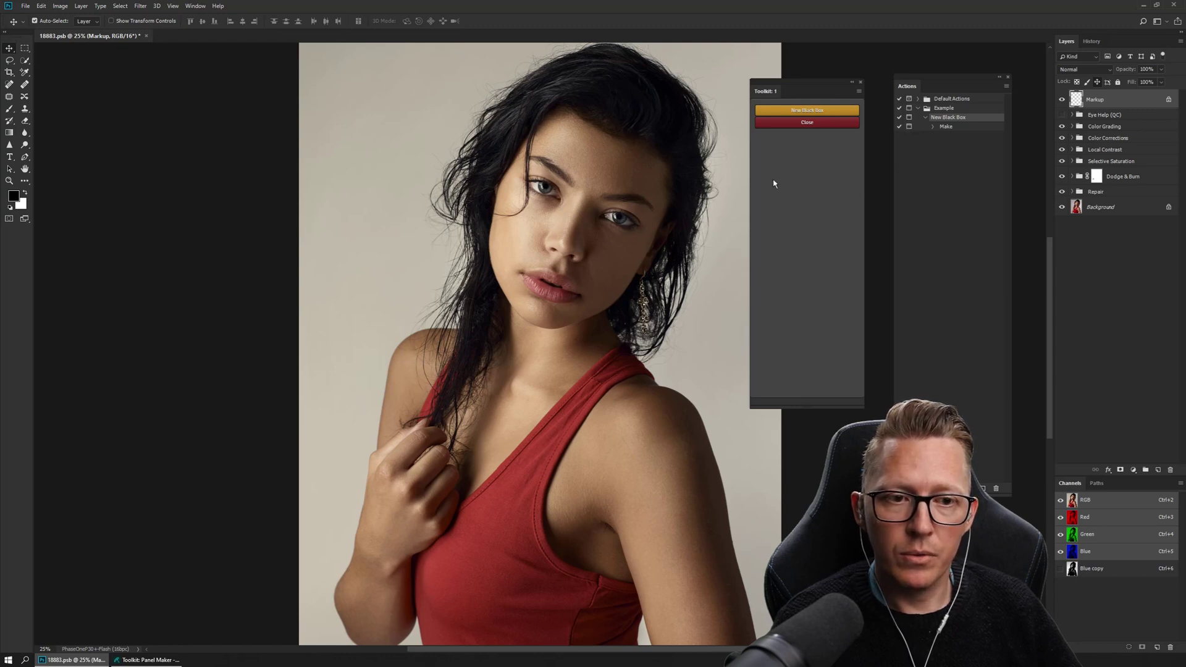
left_click(790, 112)
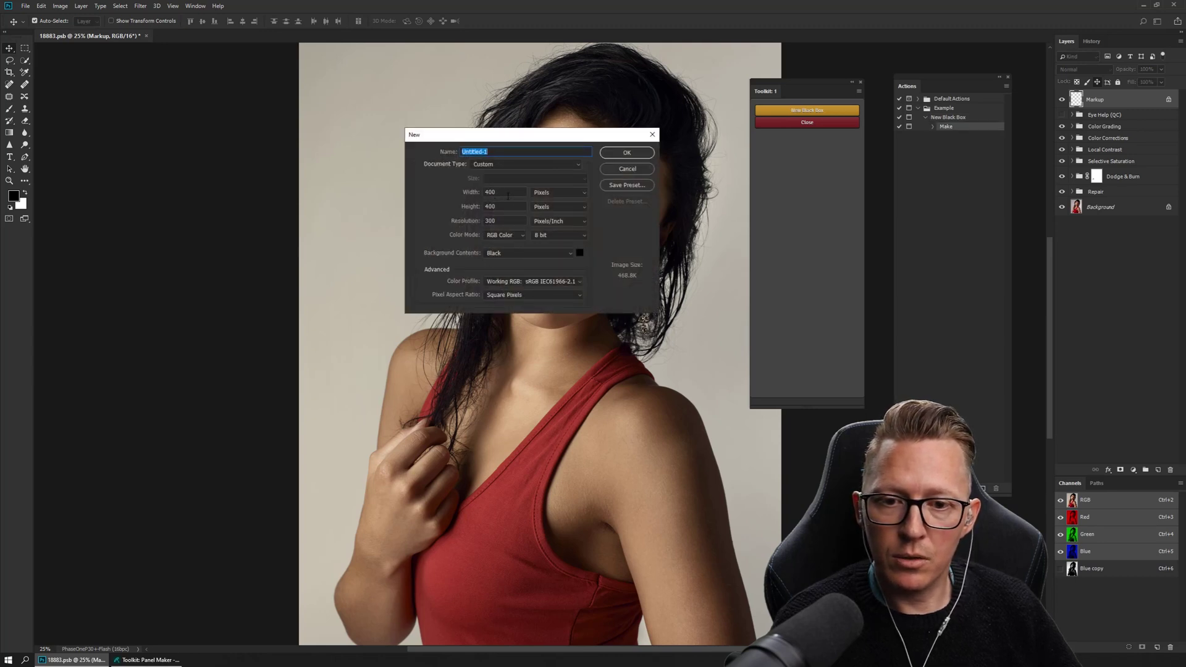
left_click(542, 255)
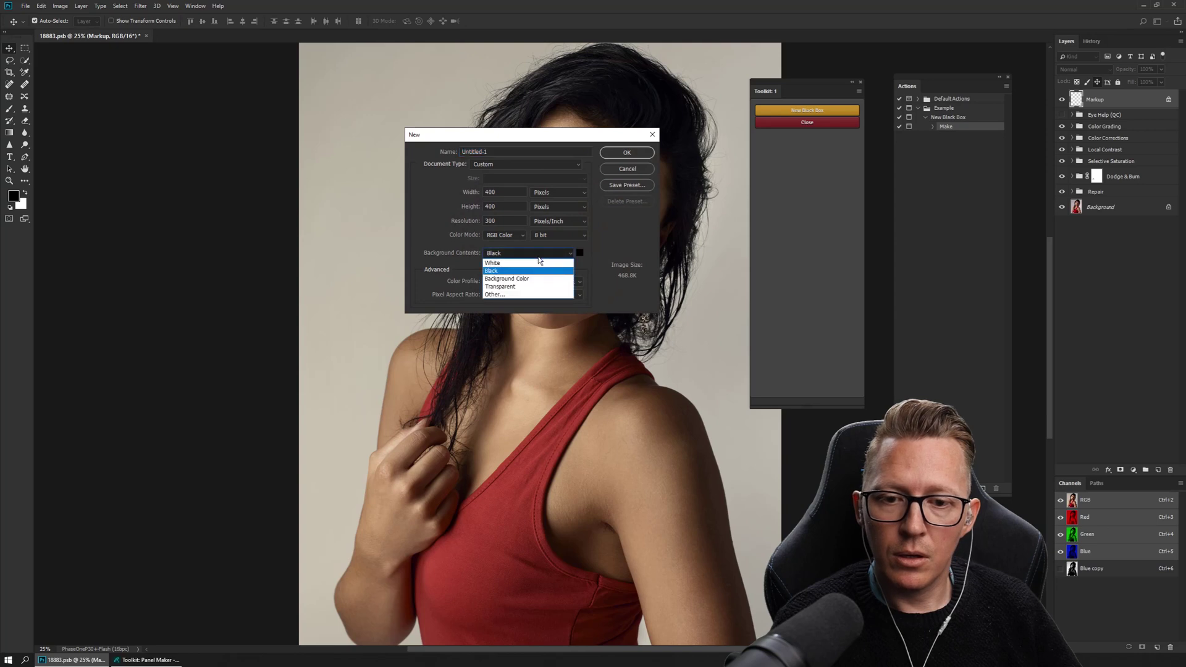
left_click(526, 262)
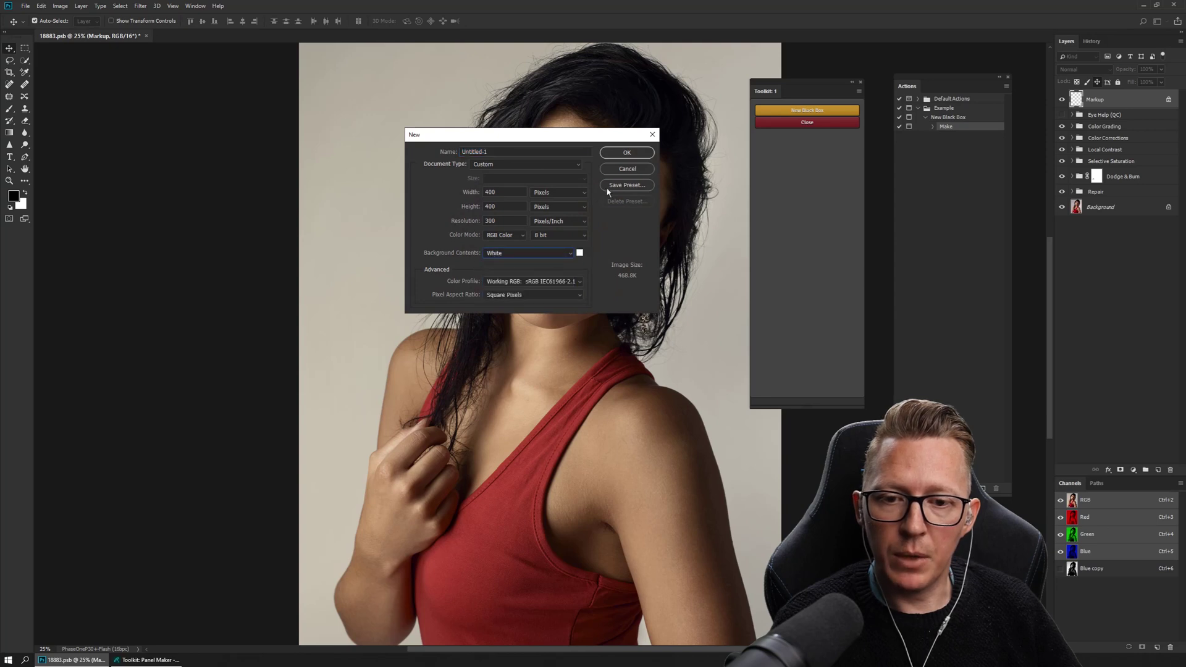
left_click(636, 156)
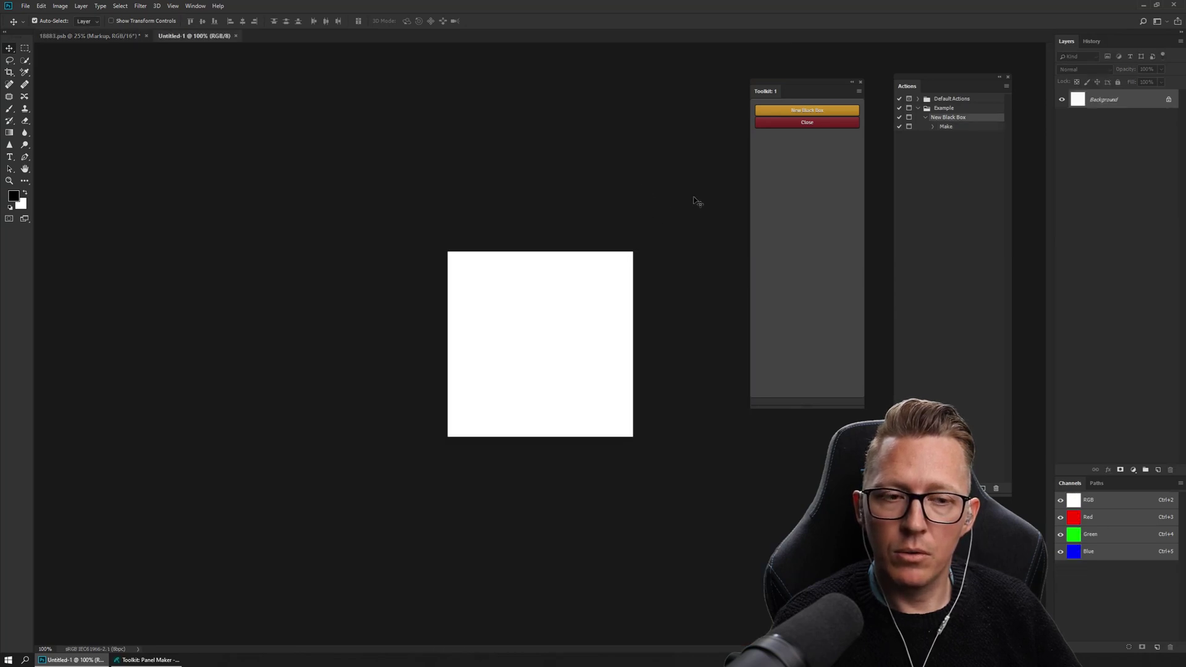
left_click(823, 122)
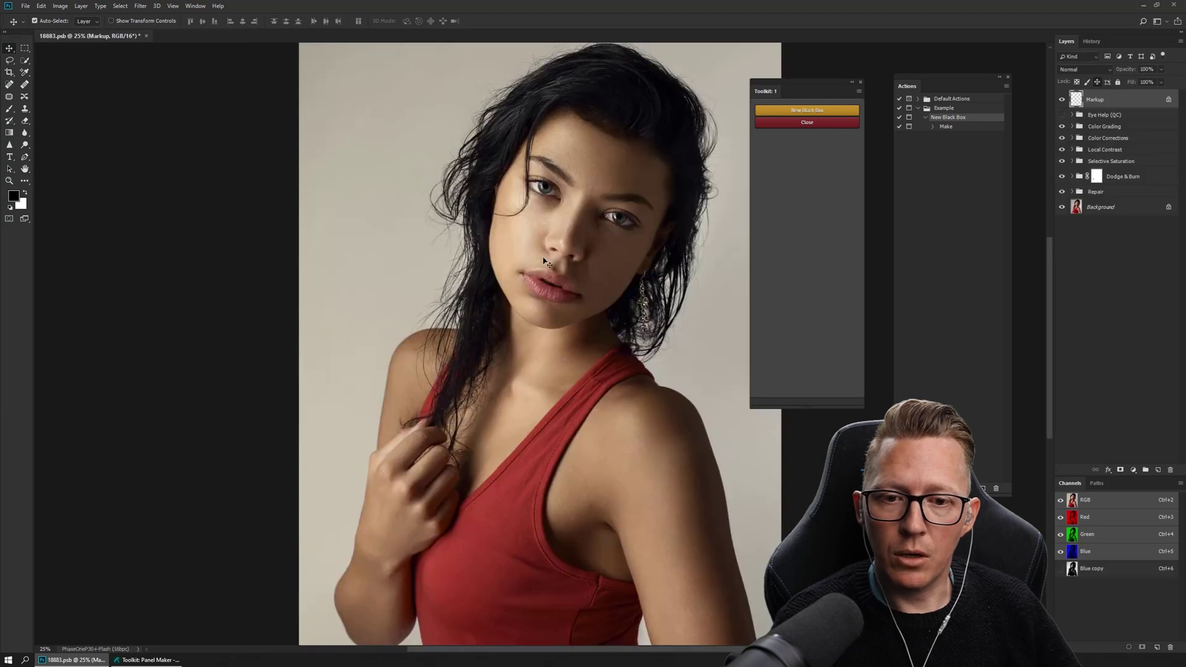